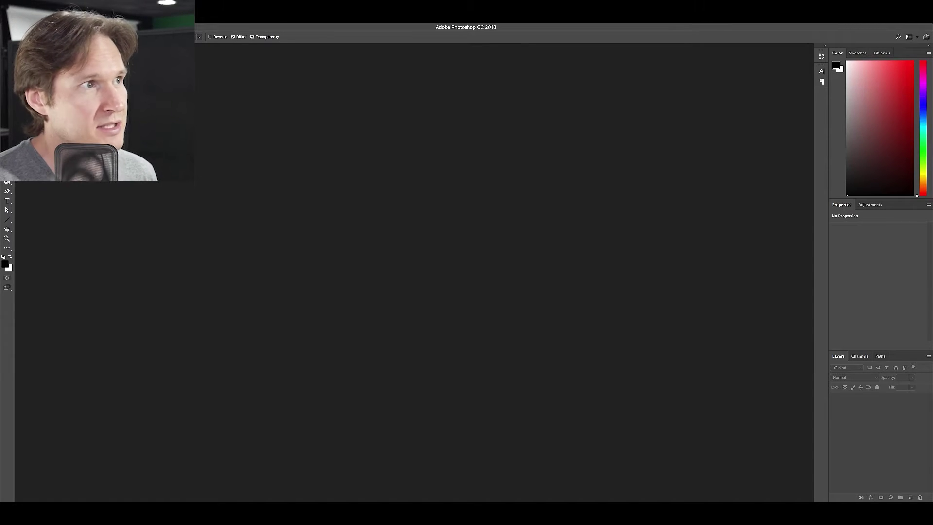
Start an automated Merge to HDR Pro that uses individual files as its source.
{"action": "left_click", "coordinate": [69, 5]}
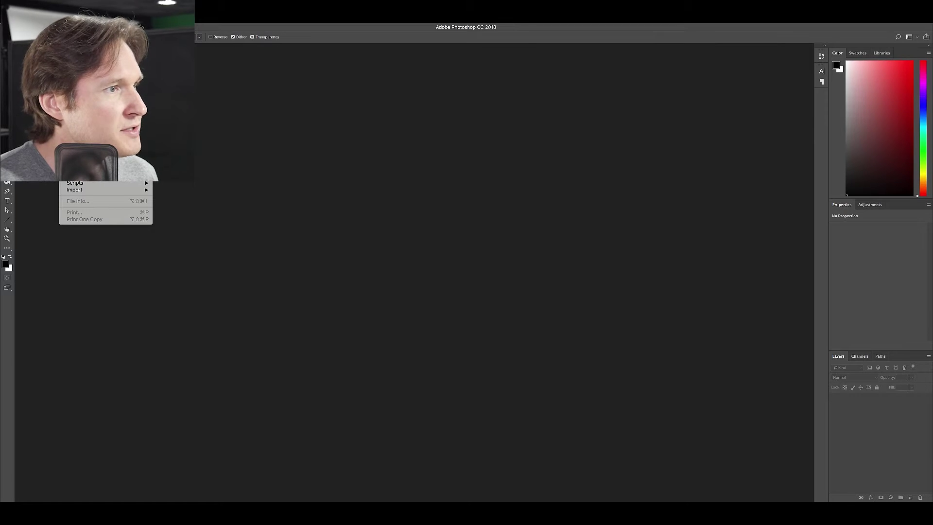
{"action": "mouse_move", "coordinate": [107, 176]}
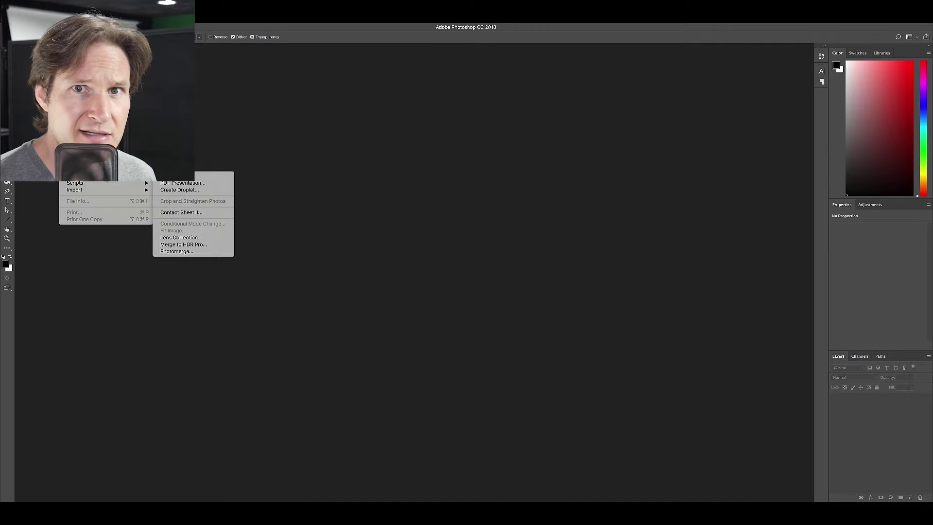
{"action": "left_click", "coordinate": [169, 245]}
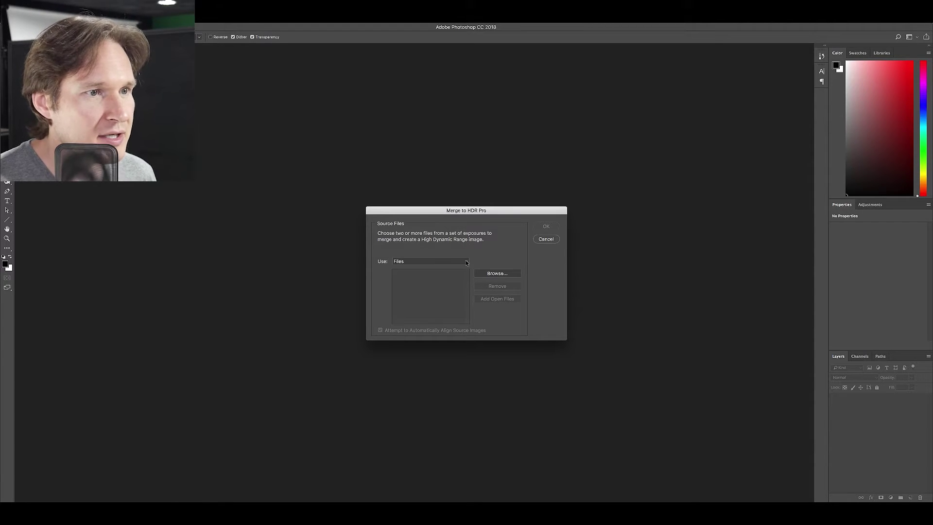
{"action": "left_click", "coordinate": [467, 263]}
{"action": "left_click", "coordinate": [486, 262]}
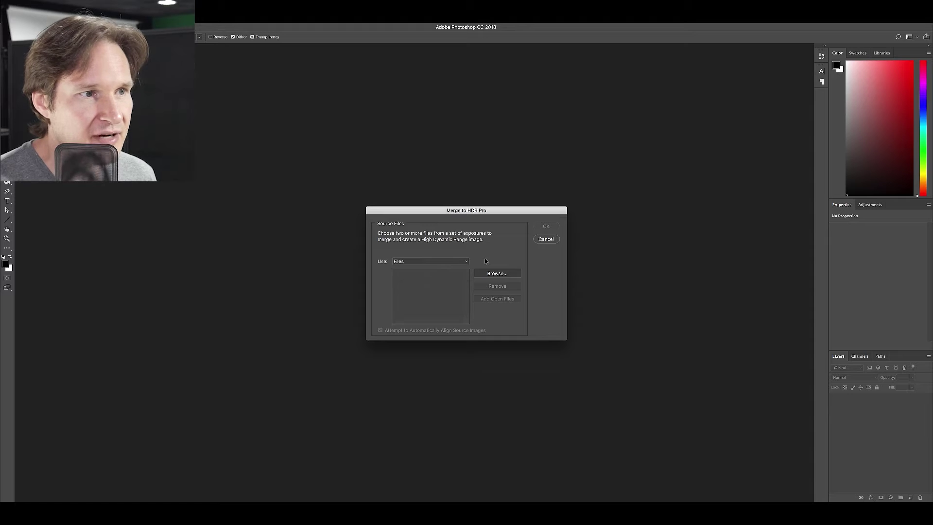
{"action": "left_click", "coordinate": [468, 263]}
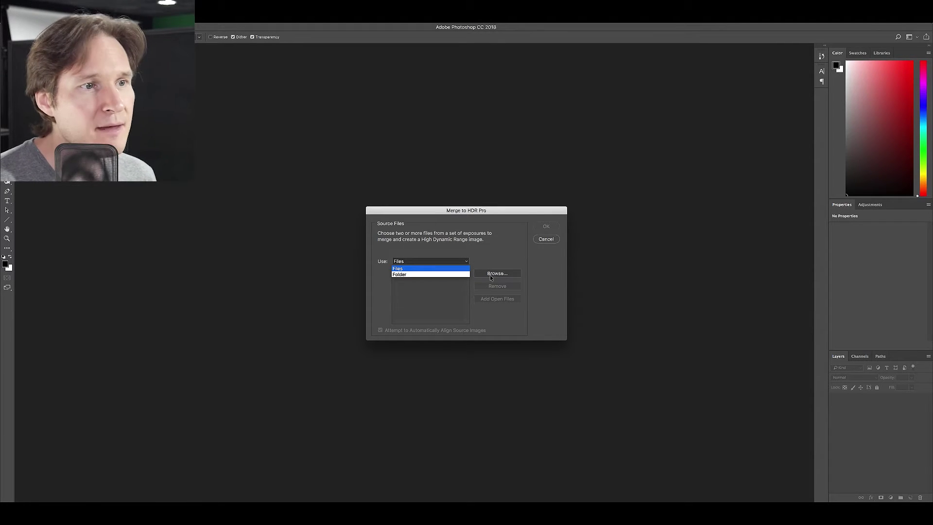
{"action": "left_click", "coordinate": [495, 263]}
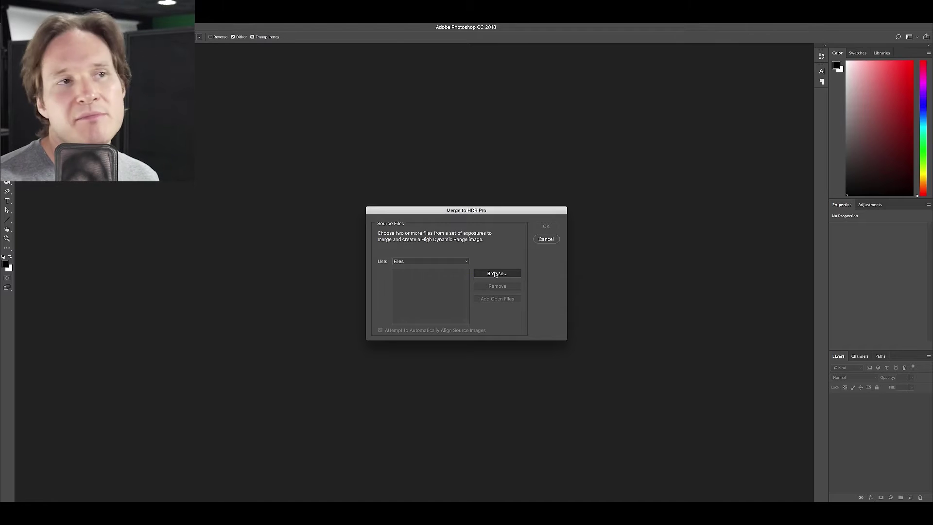
Load all seven Sunrise DNG files, from Sunrise-0003 to Sunrise-0015, from the images folder and merge them with automatic source alignment.
{"action": "left_click", "coordinate": [496, 273]}
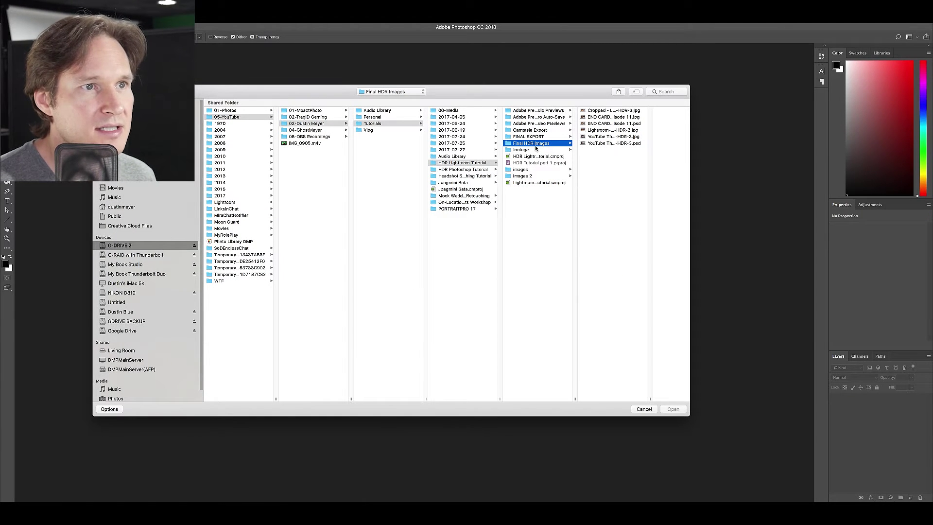
{"action": "left_click", "coordinate": [508, 171]}
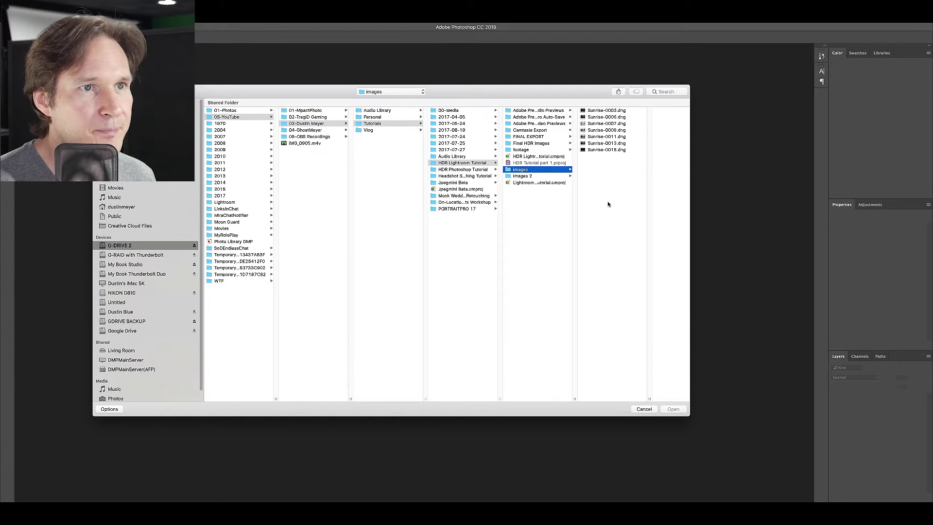
{"action": "left_click", "coordinate": [583, 112]}
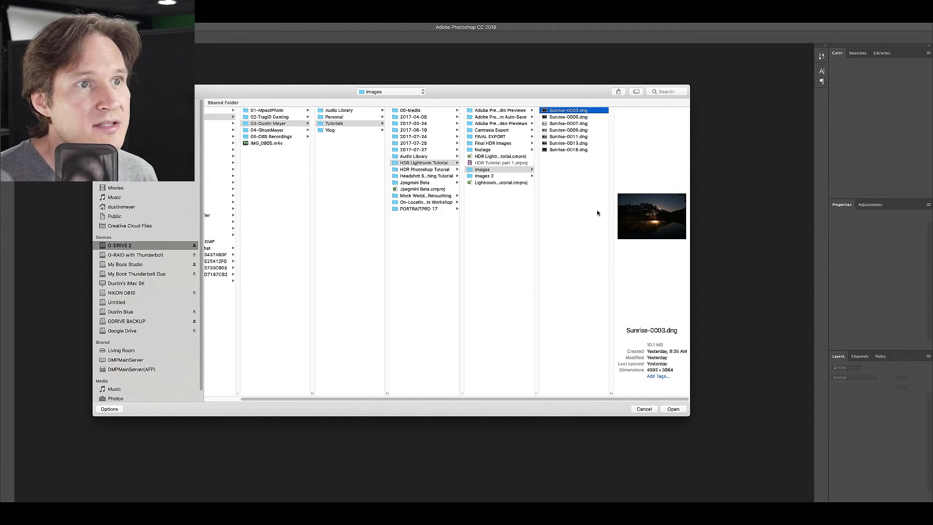
{"action": "left_click", "coordinate": [545, 151], "text": "super"}
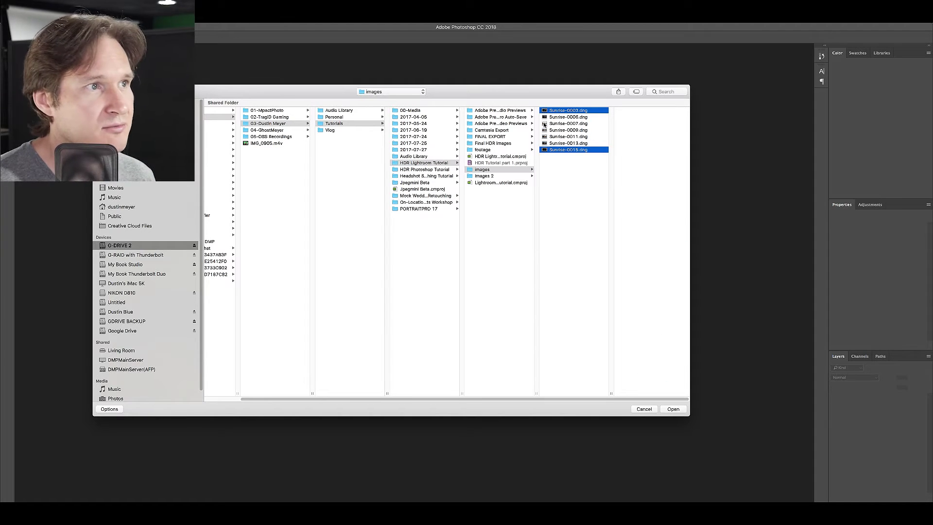
{"action": "left_click_drag", "start_coordinate": [549, 208], "coordinate": [544, 112]}
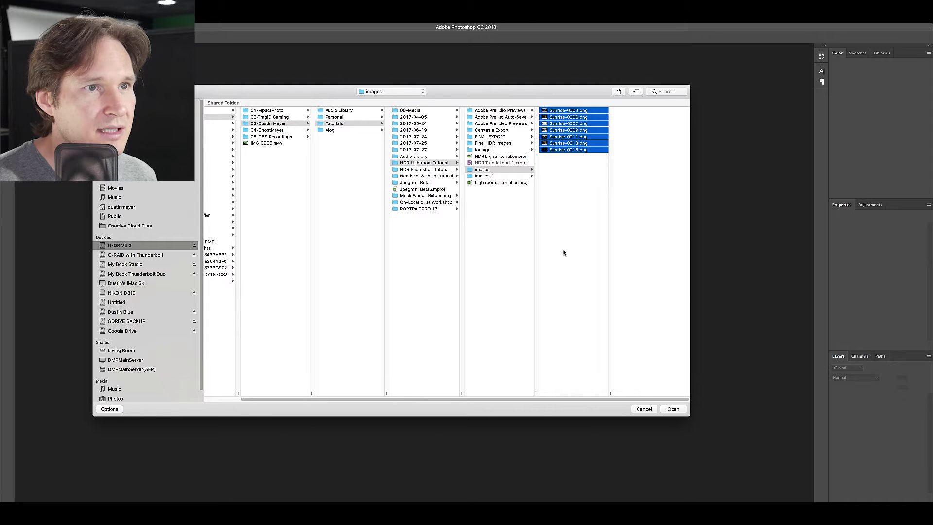
{"action": "left_click", "coordinate": [673, 409]}
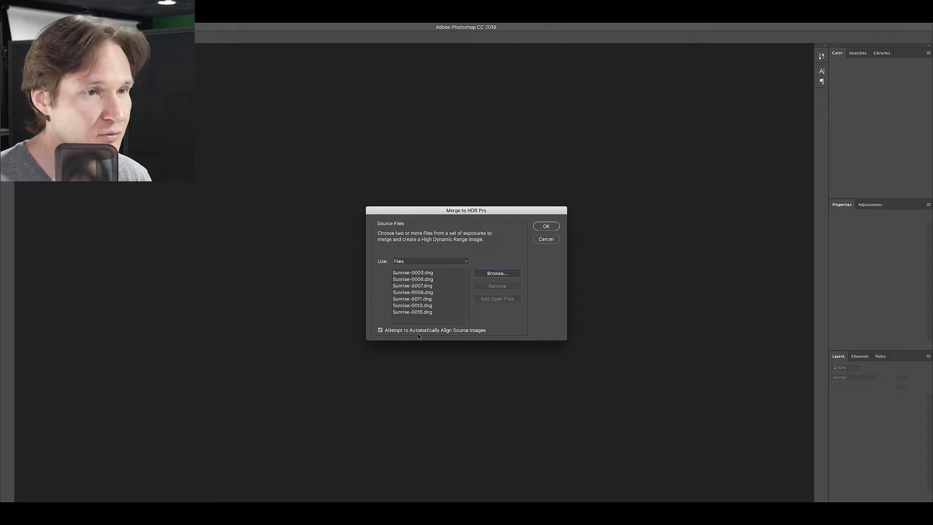
{"action": "left_click", "coordinate": [546, 227]}
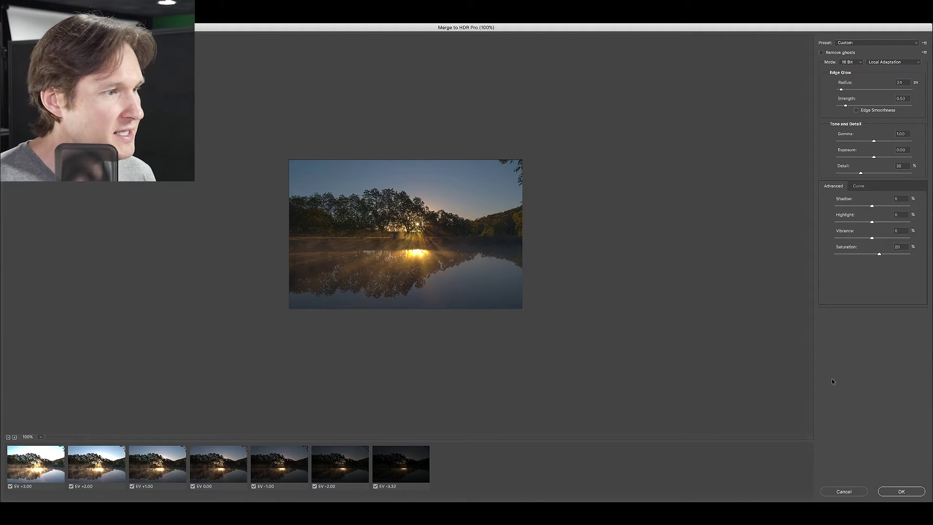
Compare the merged sunrise preview with and without Remove ghosts, leaving the option off.
{"action": "left_click", "coordinate": [41, 437]}
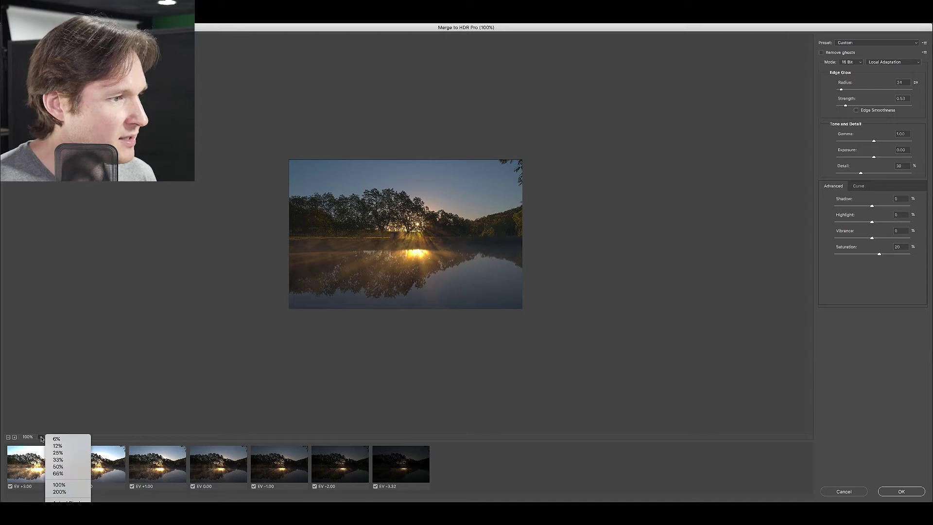
{"action": "left_click", "coordinate": [68, 502]}
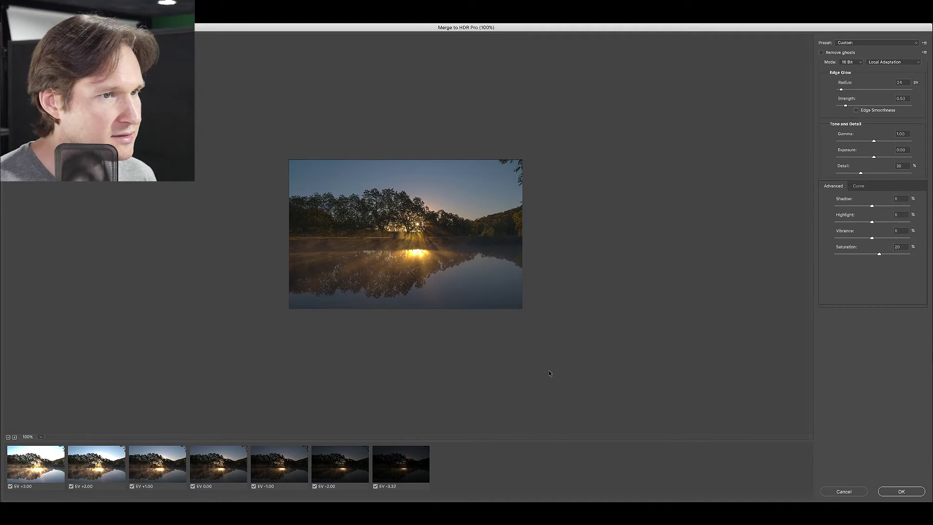
{"action": "left_click", "coordinate": [15, 437]}
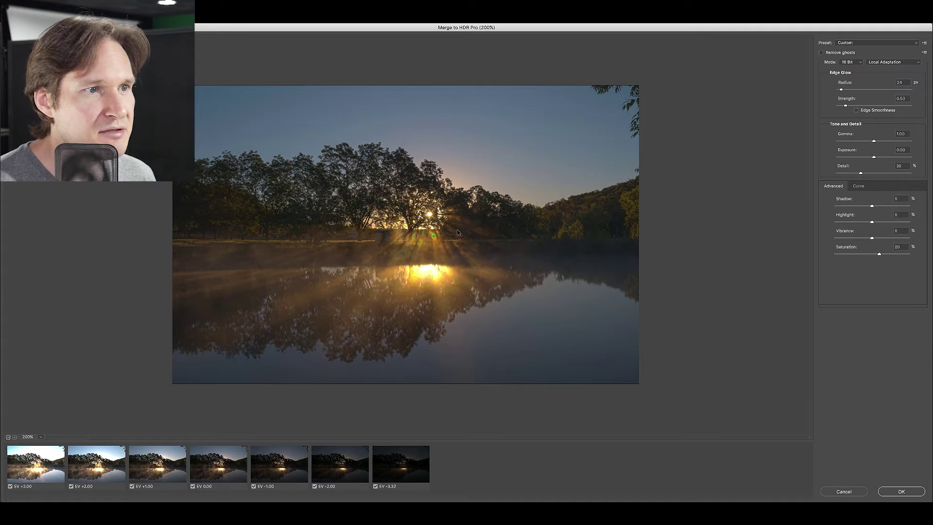
{"action": "left_click", "coordinate": [821, 52]}
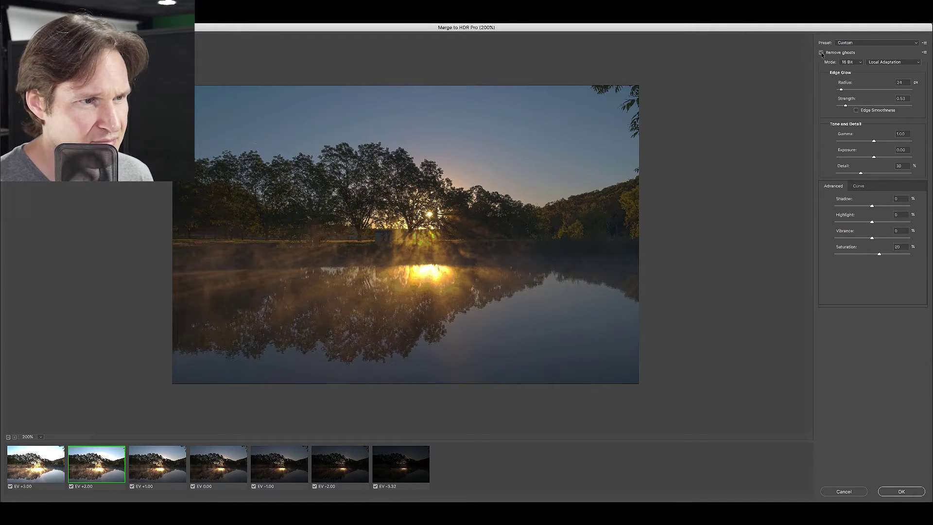
{"action": "left_click", "coordinate": [822, 52]}
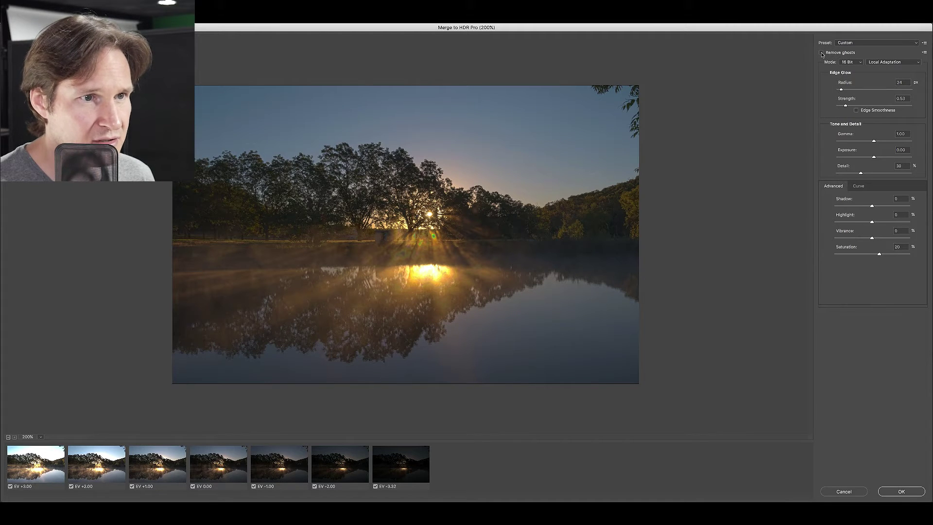
{"action": "left_click", "coordinate": [822, 52]}
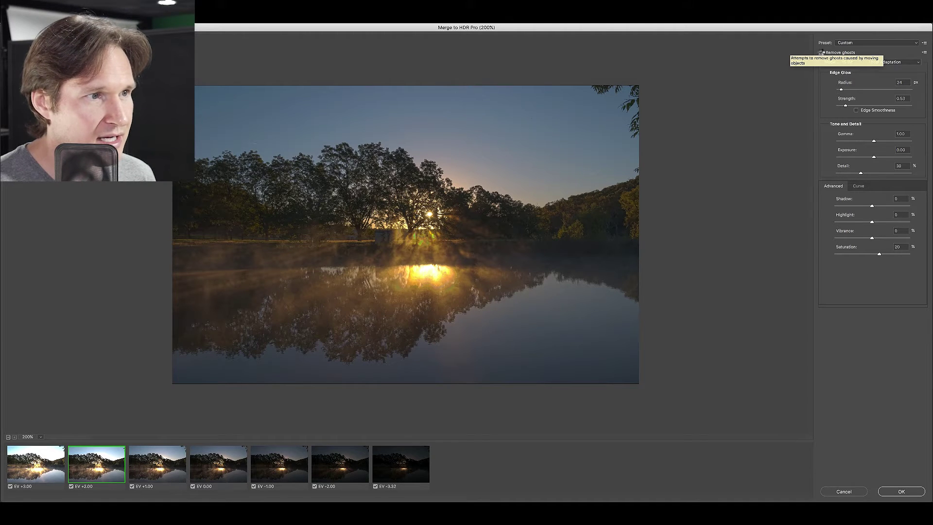
{"action": "left_click", "coordinate": [822, 52]}
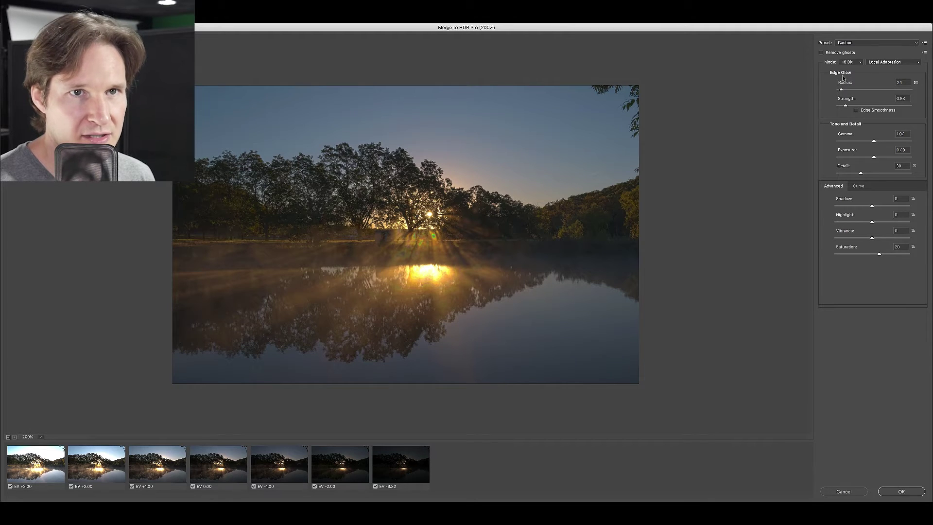
Try an Edge Glow strength of 1.50, restore 0.53, and test several radius values from 1 to 360 px, ending at 255 px.
{"action": "left_click", "coordinate": [865, 106]}
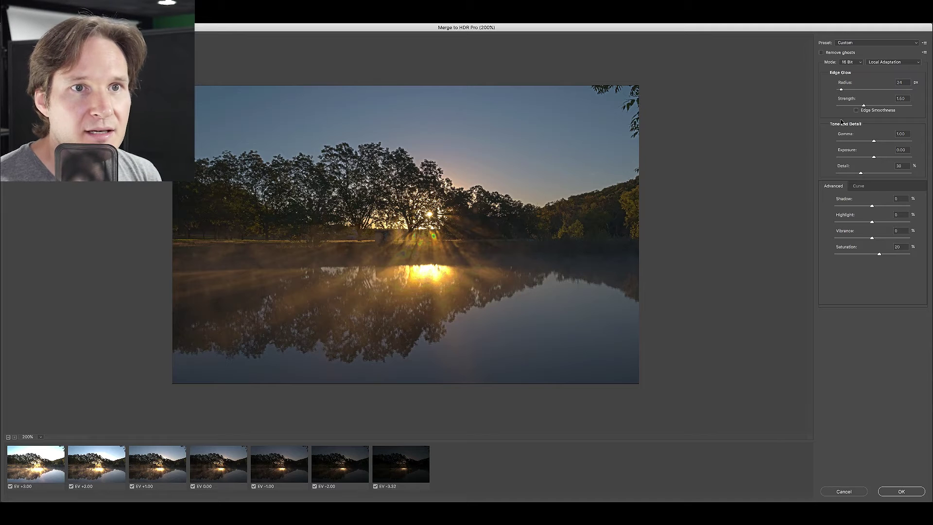
{"action": "left_click", "coordinate": [847, 106]}
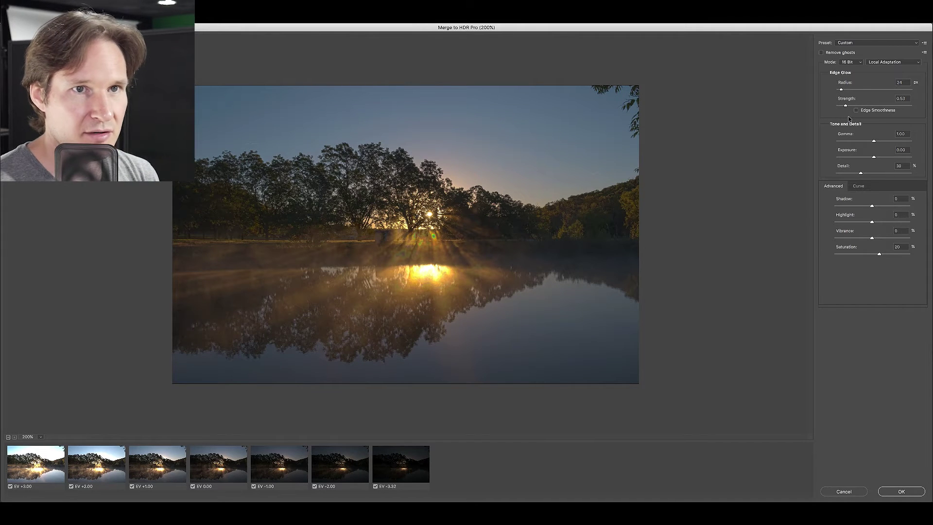
{"action": "left_click", "coordinate": [861, 90]}
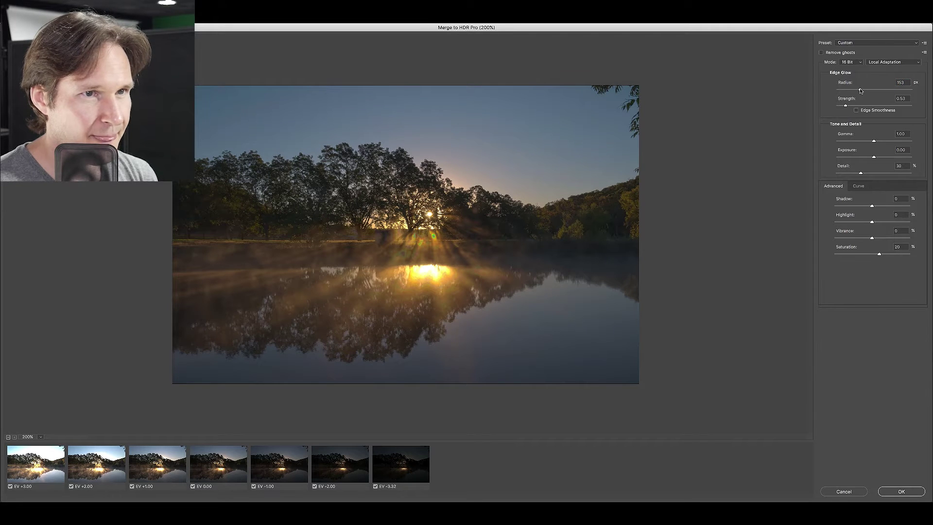
{"action": "left_click", "coordinate": [890, 90]}
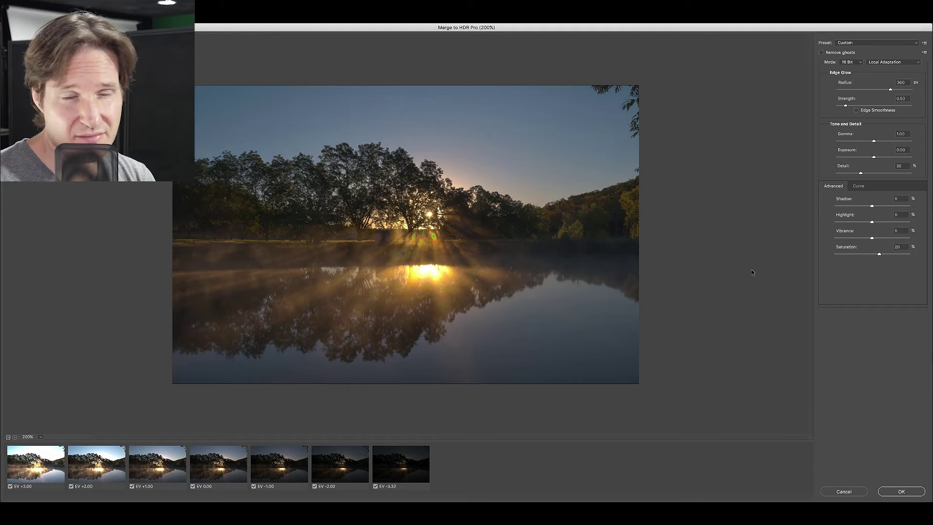
{"action": "left_click", "coordinate": [857, 91]}
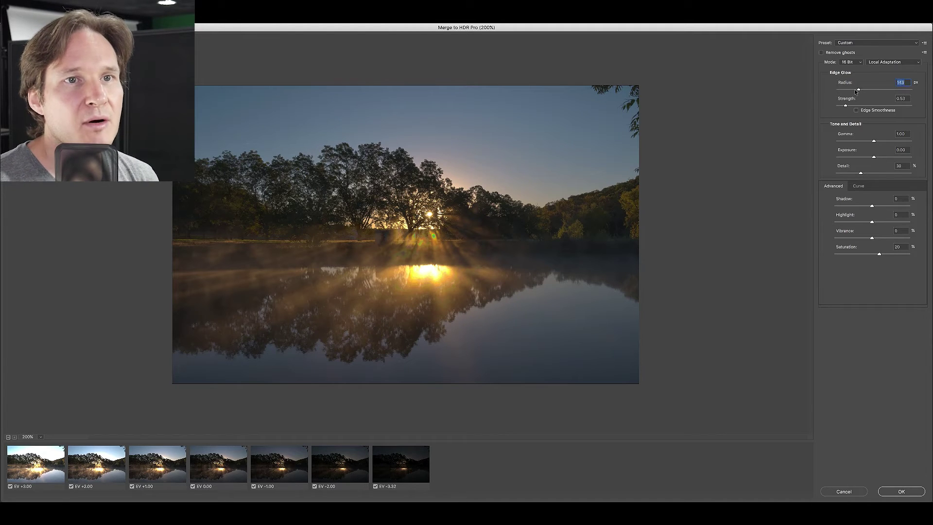
{"action": "left_click_drag", "start_coordinate": [857, 90], "coordinate": [811, 92]}
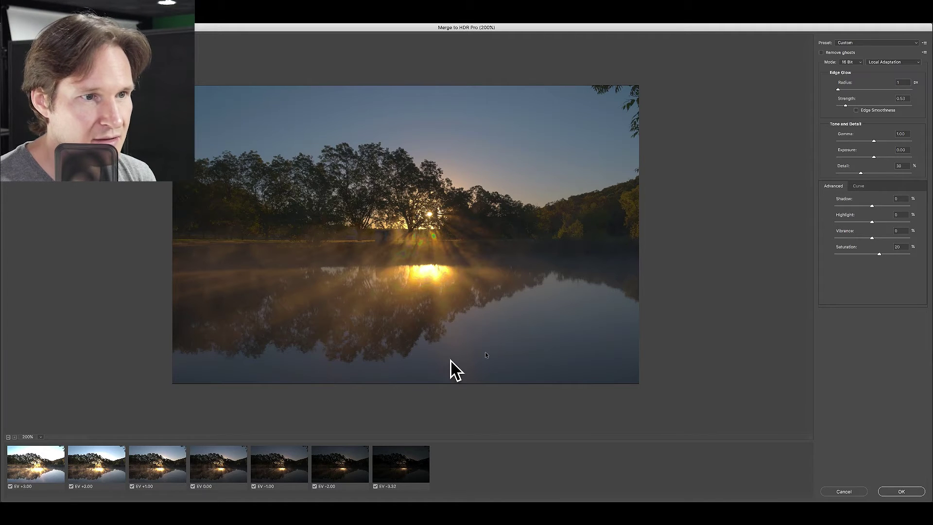
{"action": "left_click_drag", "start_coordinate": [896, 91], "coordinate": [876, 91]}
Try Edge Glow strengths of 1.64 and 0.20, and test the exposure adjustment on the merged image.
{"action": "left_click", "coordinate": [866, 106]}
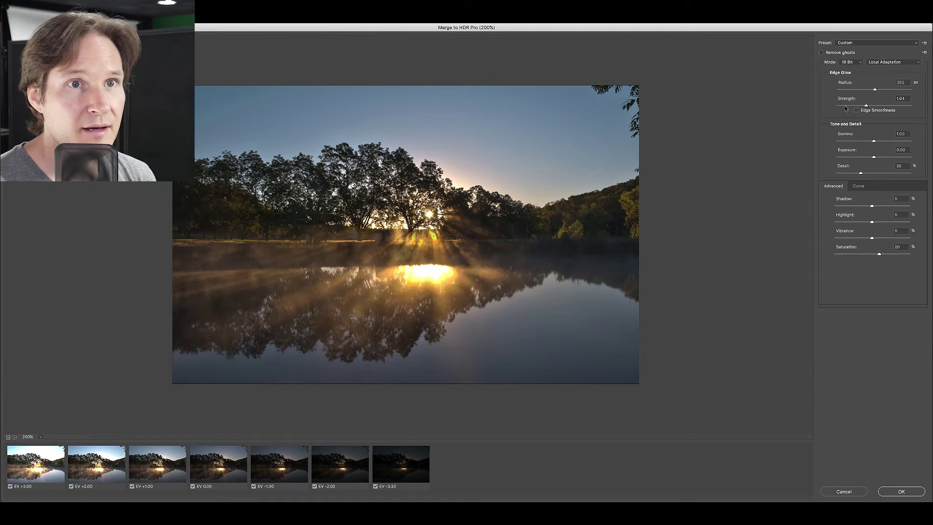
{"action": "left_click", "coordinate": [841, 105]}
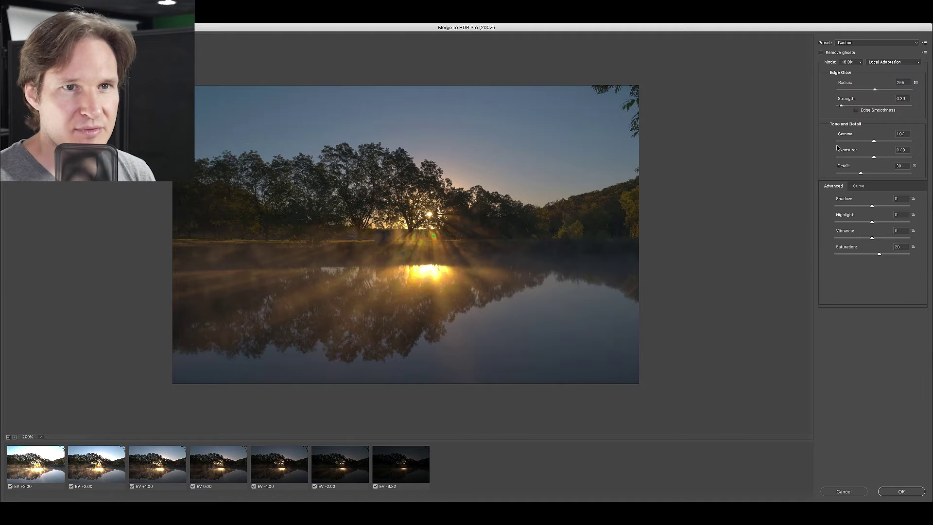
{"action": "left_click", "coordinate": [874, 158]}
{"action": "left_click_drag", "start_coordinate": [874, 158], "coordinate": [876, 158]}
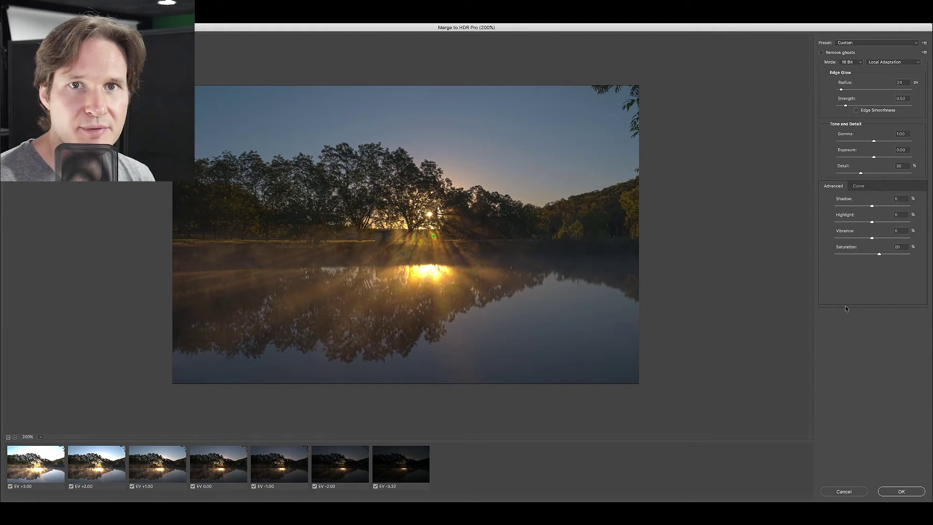
Set the Edge Glow radius to 241 px and the detail to 98%.
{"action": "left_click", "coordinate": [873, 90]}
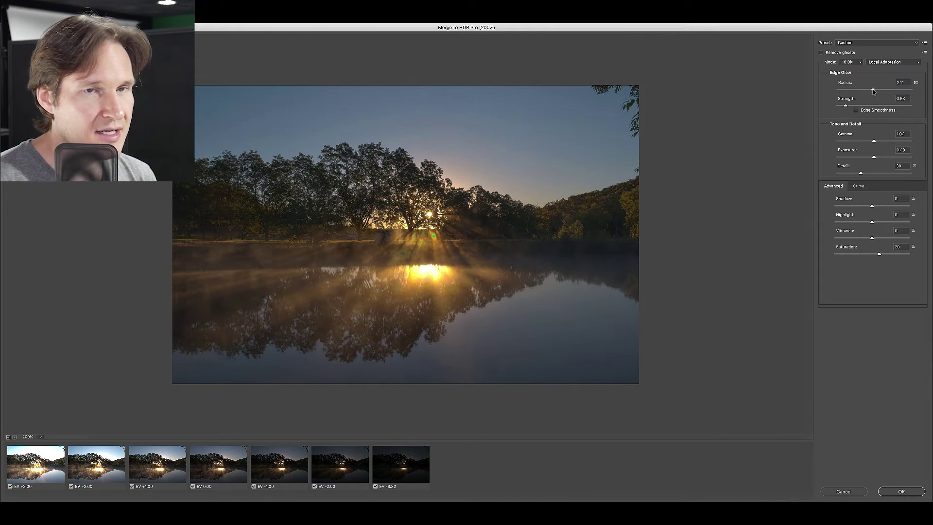
{"action": "left_click", "coordinate": [874, 174]}
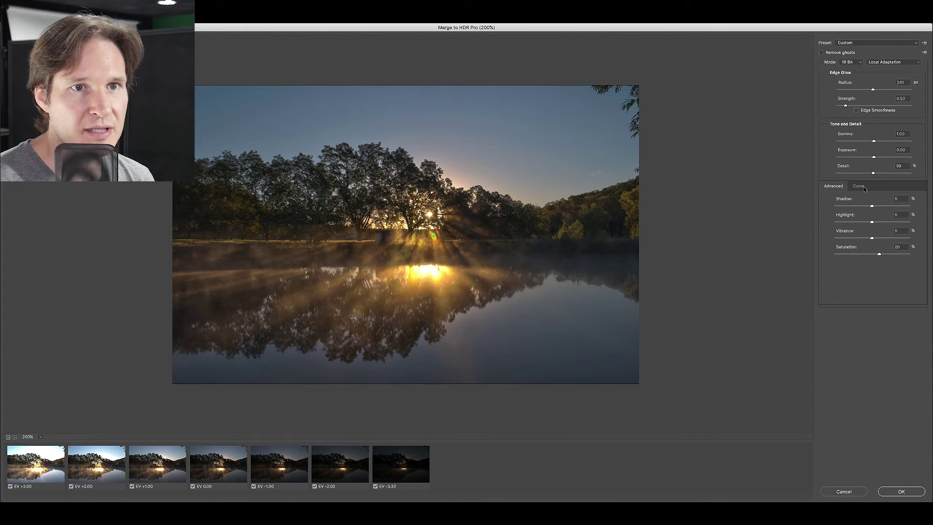
Examine the tone curve and histogram, flip the tonal scale direction and back, and return to the advanced adjustments.
{"action": "left_click", "coordinate": [861, 187]}
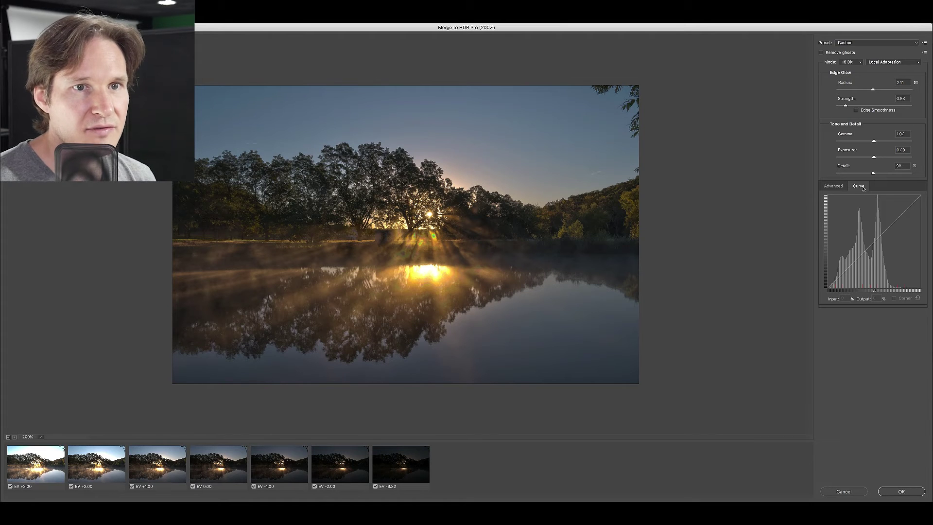
{"action": "left_click", "coordinate": [875, 291]}
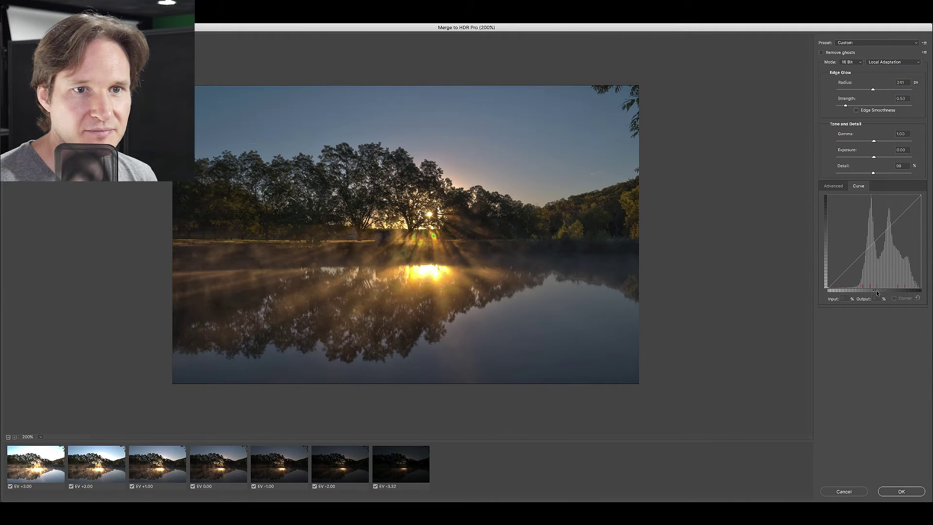
{"action": "left_click", "coordinate": [875, 290]}
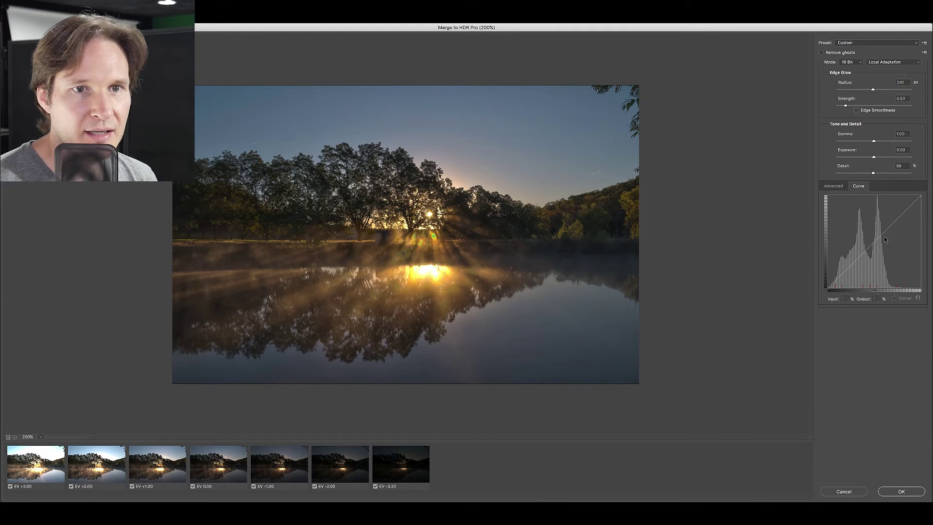
{"action": "left_click", "coordinate": [834, 187]}
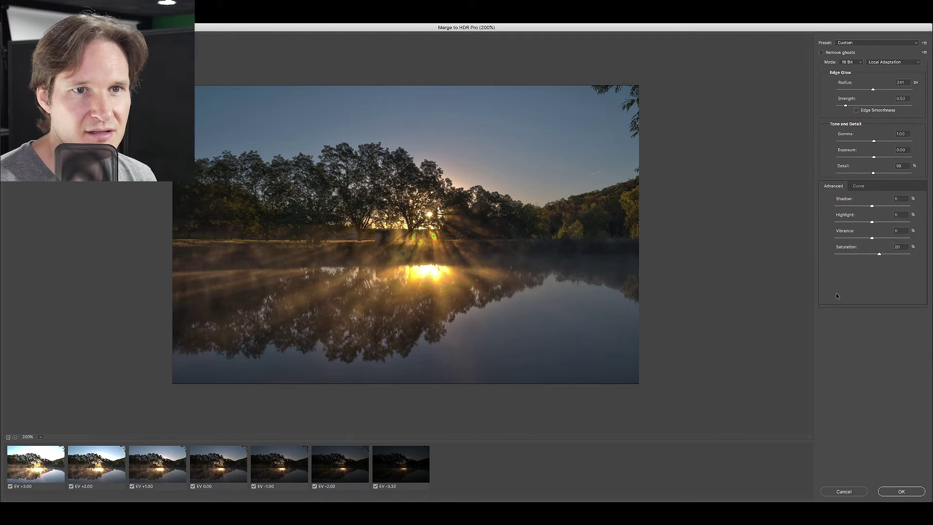
Set the merged image's shadow adjustment to 29% and its highlight adjustment to -39%.
{"action": "left_click", "coordinate": [878, 206]}
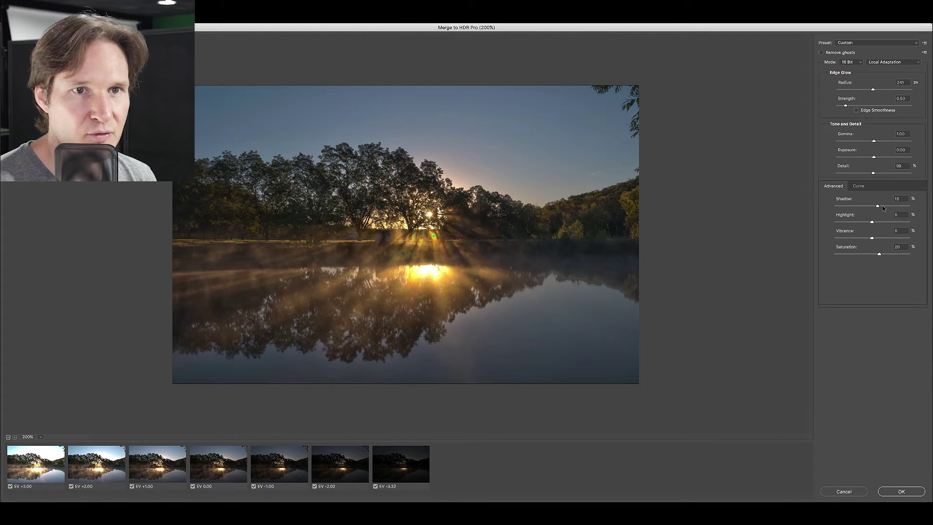
{"action": "left_click", "coordinate": [883, 206]}
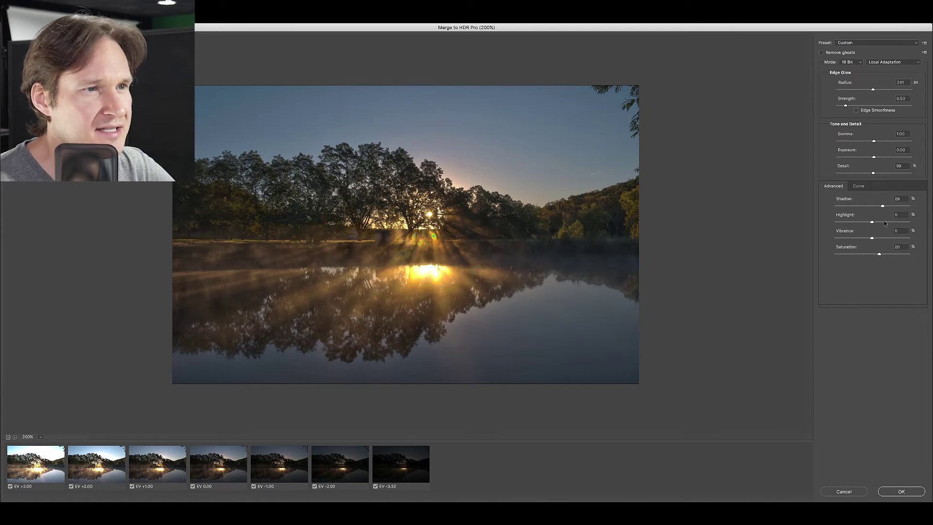
{"action": "left_click", "coordinate": [885, 221]}
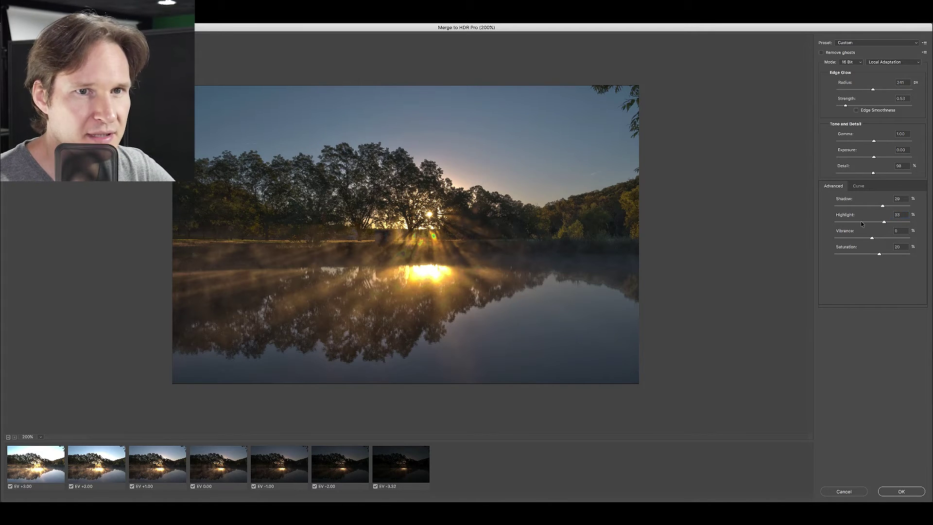
{"action": "left_click", "coordinate": [866, 222]}
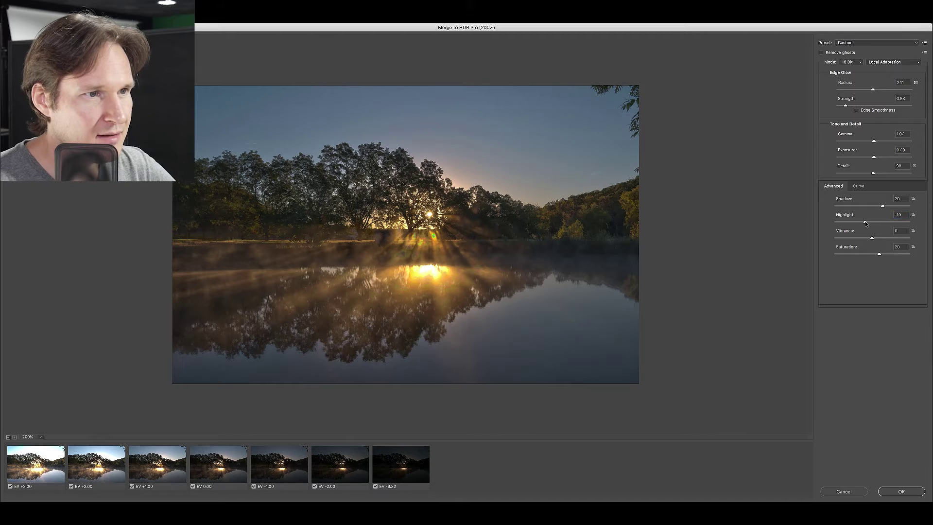
{"action": "left_click_drag", "start_coordinate": [866, 223], "coordinate": [858, 223]}
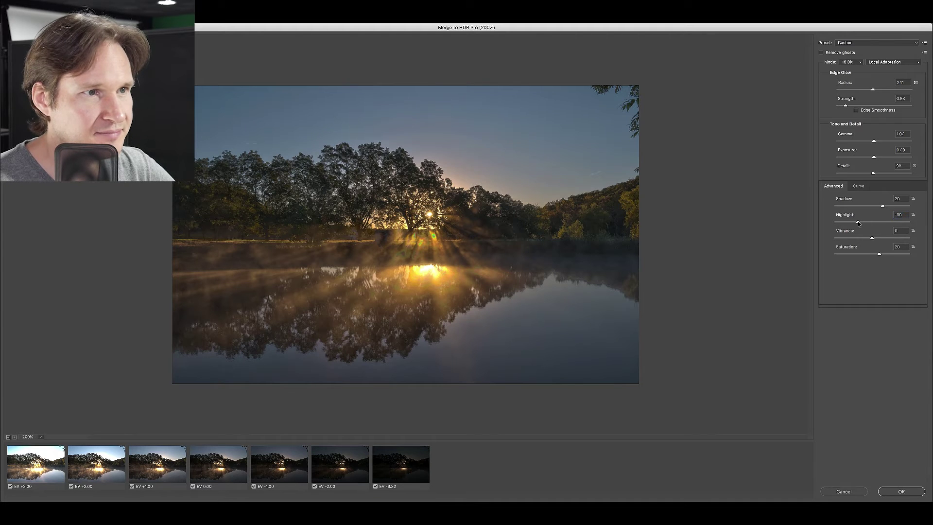
Test several color intensity levels, settling on a vibrance of 18% and a saturation of 20%.
{"action": "left_click", "coordinate": [885, 254]}
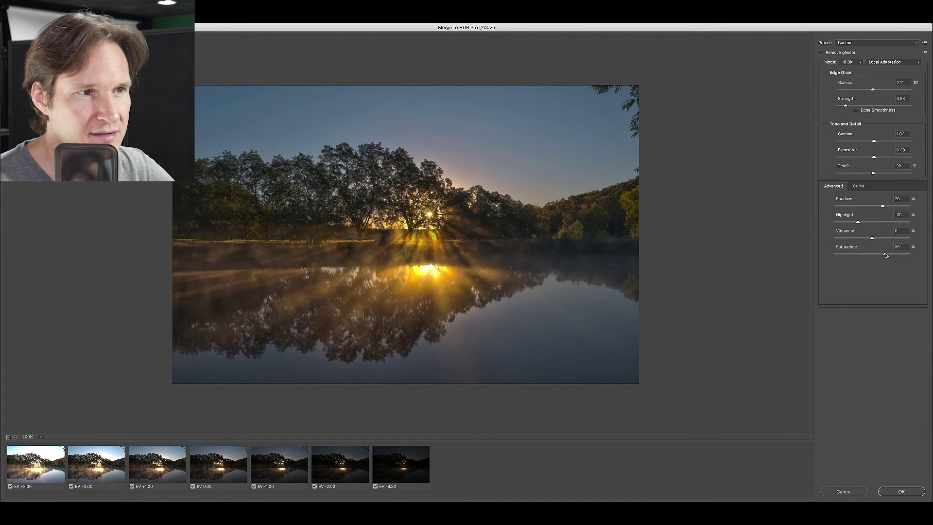
{"action": "left_click_drag", "start_coordinate": [885, 255], "coordinate": [876, 255]}
{"action": "left_click", "coordinate": [881, 238]}
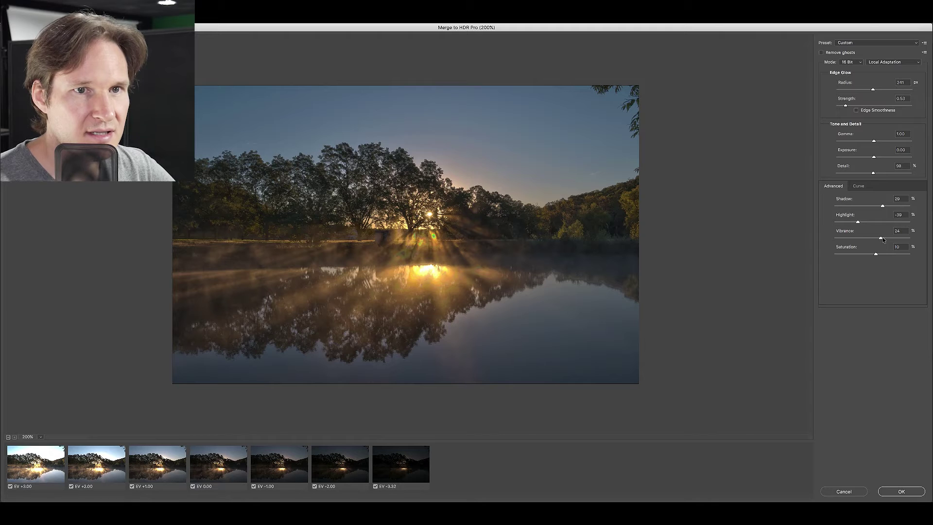
{"action": "left_click", "coordinate": [886, 238]}
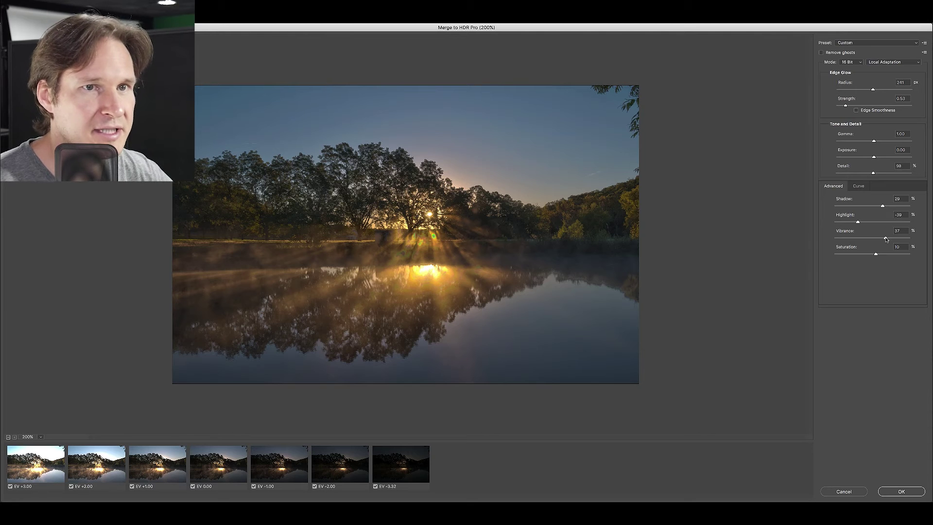
{"action": "left_click_drag", "start_coordinate": [886, 239], "coordinate": [879, 239]}
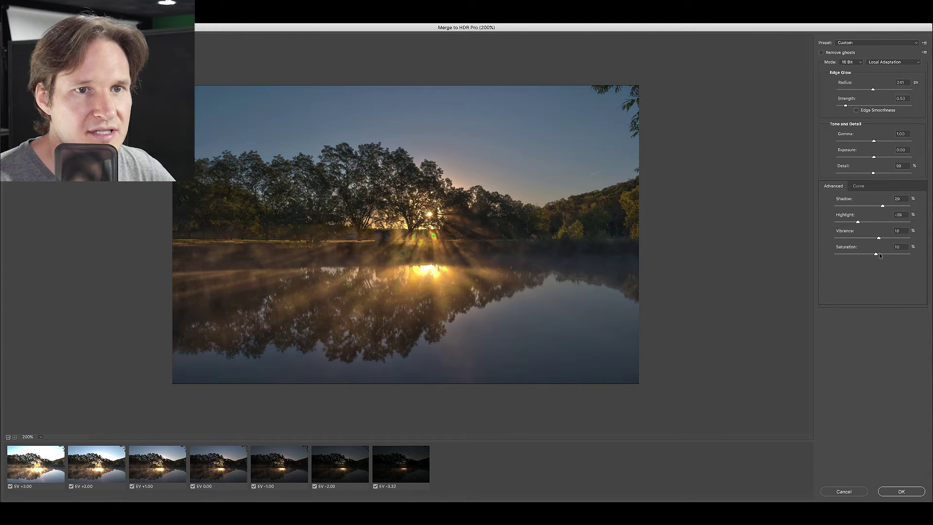
{"action": "left_click", "coordinate": [881, 255]}
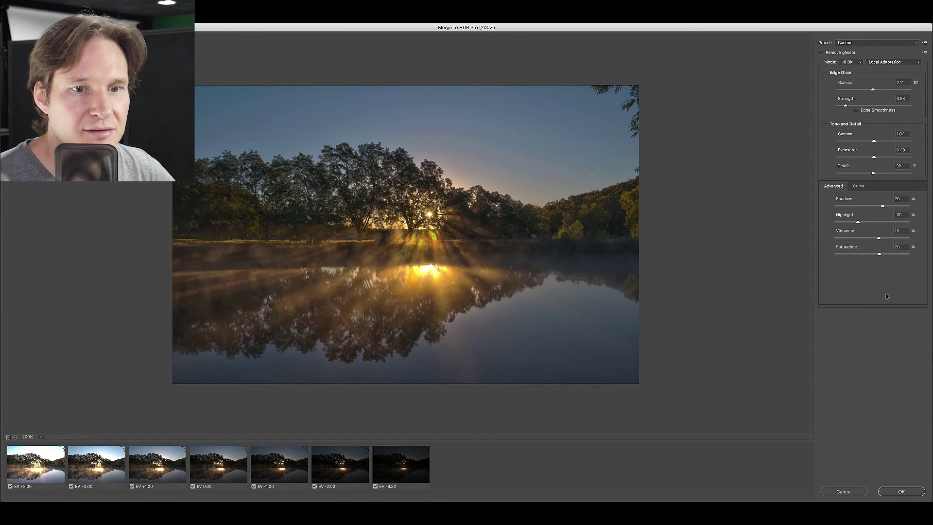
Save the current toning settings as the preset "HDR Tutorial" and check that it is listed and selected.
{"action": "left_click", "coordinate": [926, 43]}
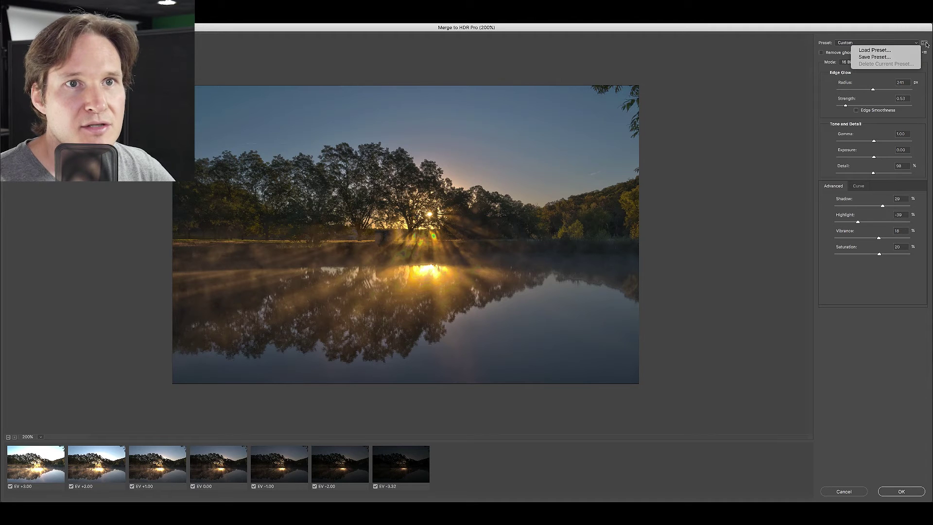
{"action": "left_click", "coordinate": [888, 57]}
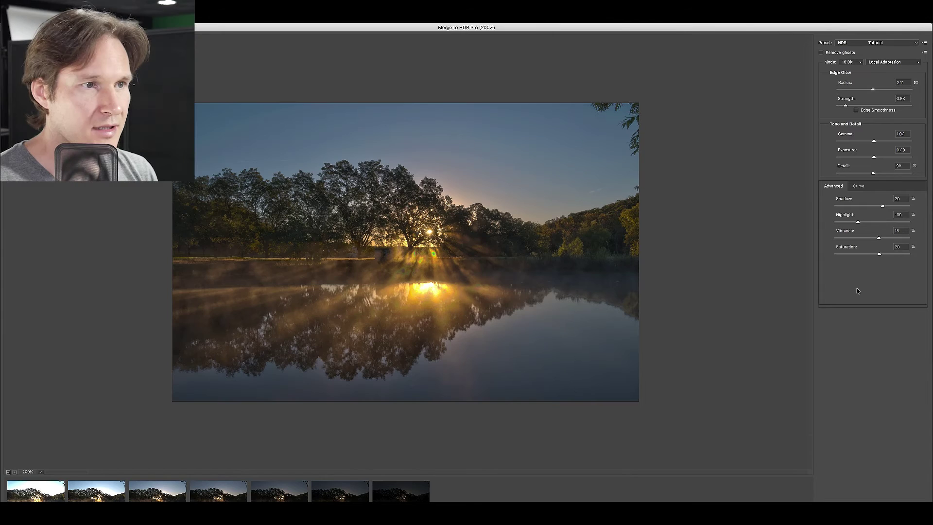
{"action": "left_click", "coordinate": [917, 45]}
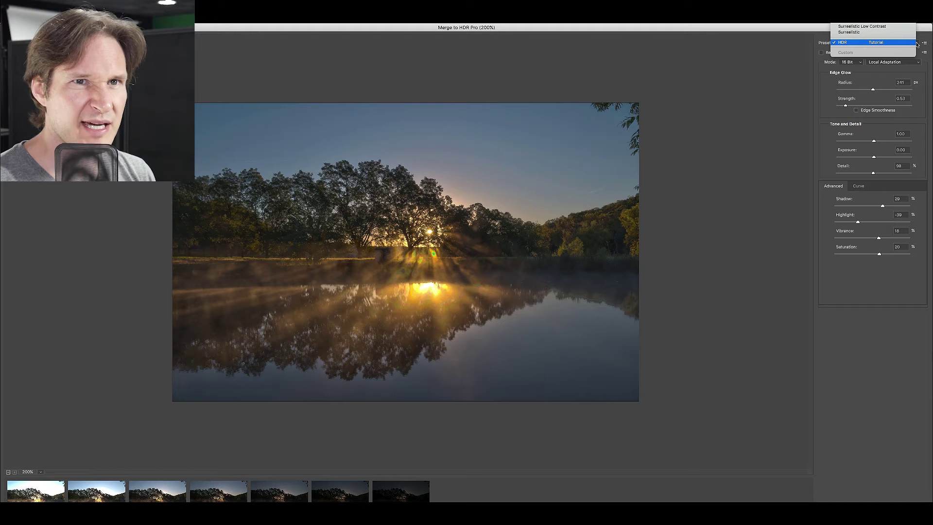
{"action": "left_click", "coordinate": [883, 43]}
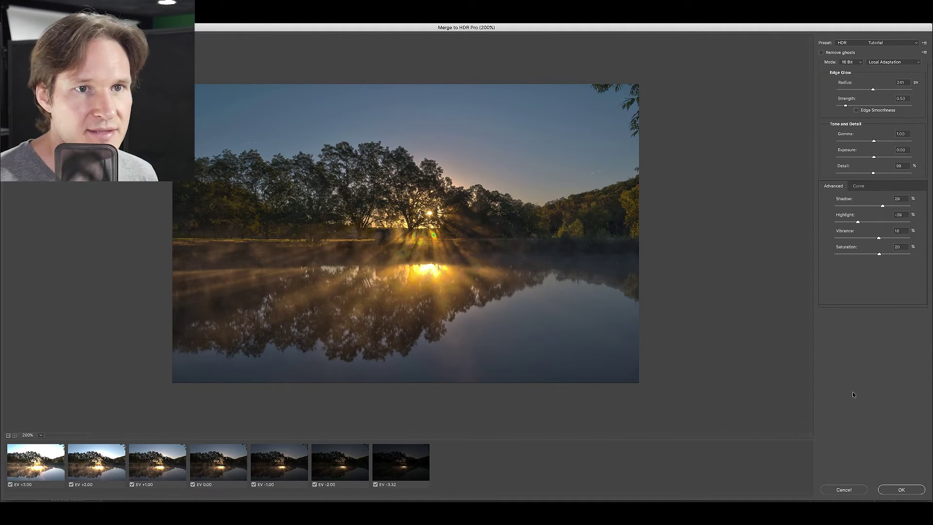
Try the Flat, More Saturated and Photorealistic presets on the merged image.
{"action": "left_click", "coordinate": [915, 45]}
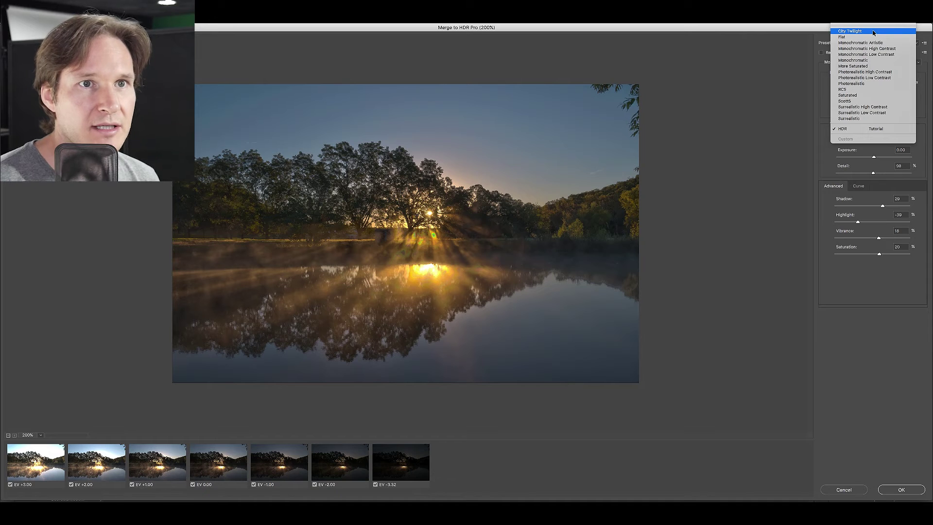
{"action": "left_click", "coordinate": [872, 37]}
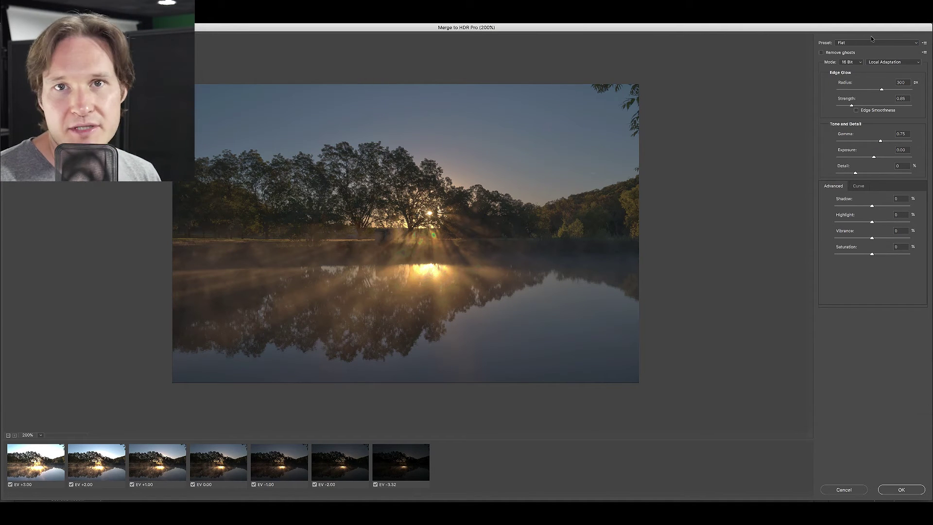
{"action": "left_click", "coordinate": [872, 40]}
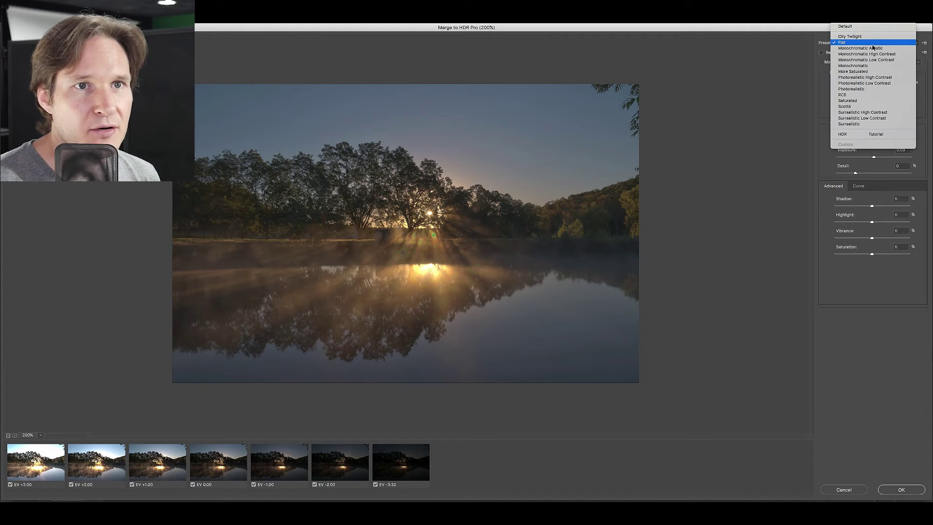
{"action": "left_click", "coordinate": [881, 72]}
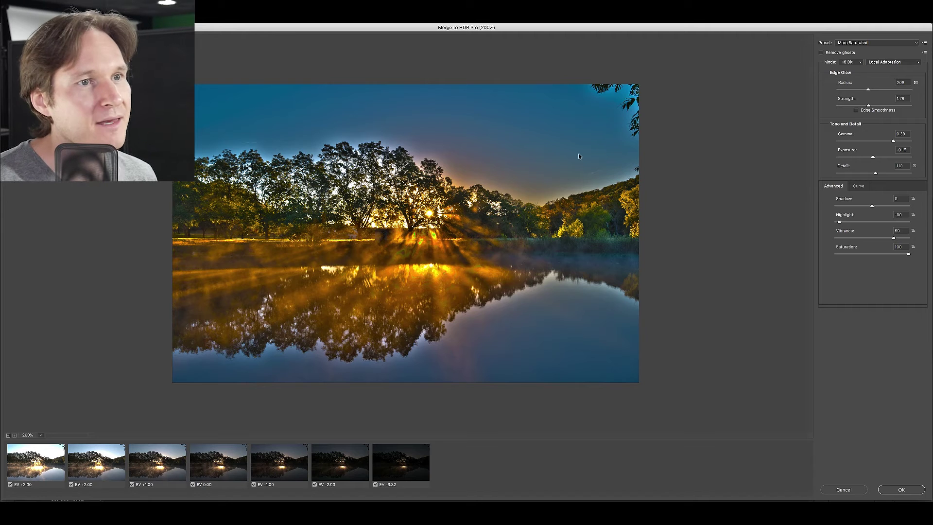
{"action": "left_click", "coordinate": [878, 43]}
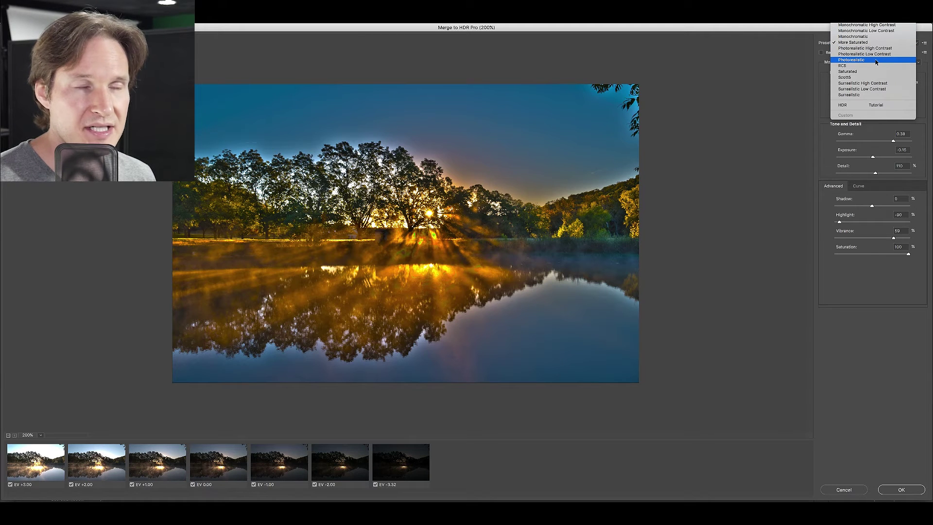
{"action": "left_click", "coordinate": [876, 60]}
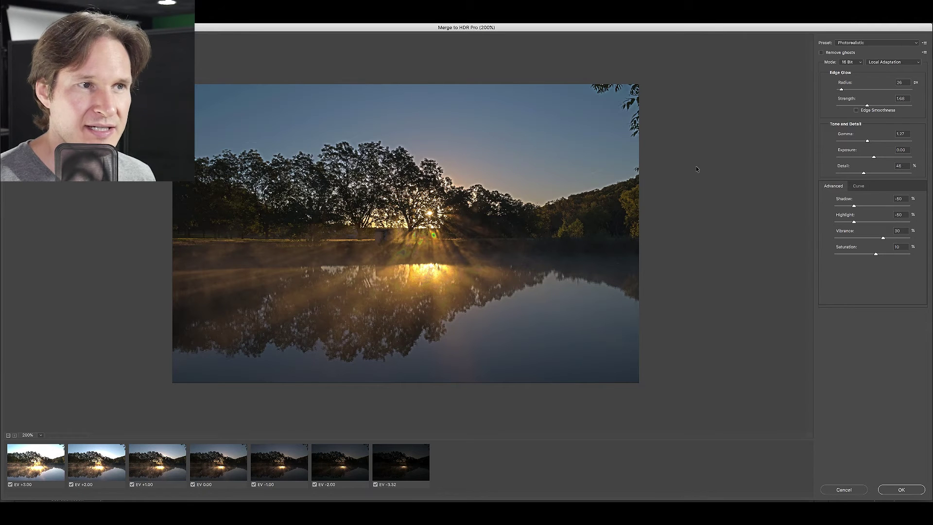
Try the Photorealistic Low Contrast, Photorealistic High Contrast and RC5 presets on the merged image.
{"action": "left_click", "coordinate": [918, 45]}
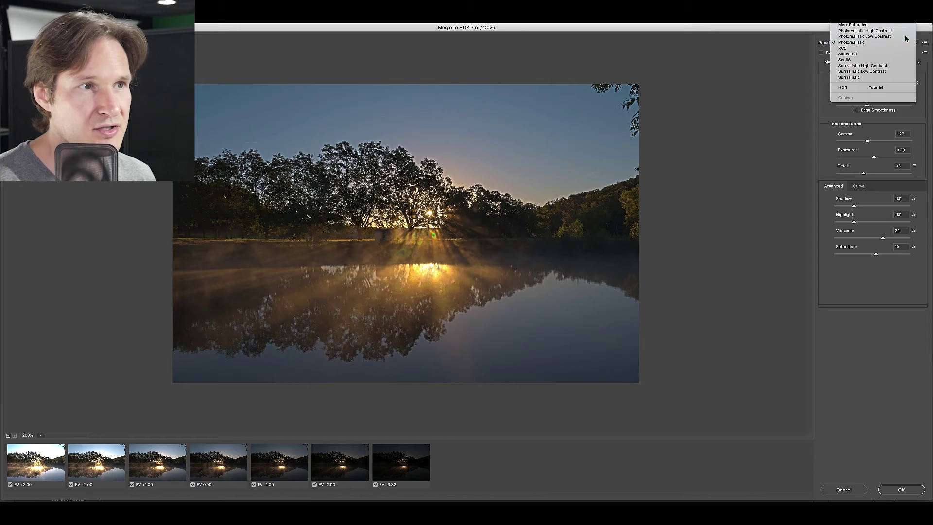
{"action": "left_click", "coordinate": [906, 37]}
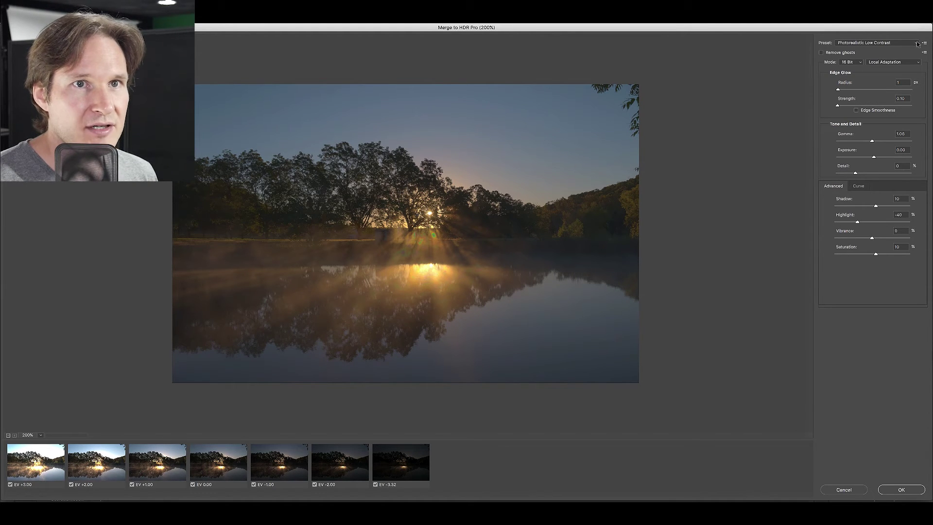
{"action": "left_click", "coordinate": [915, 45]}
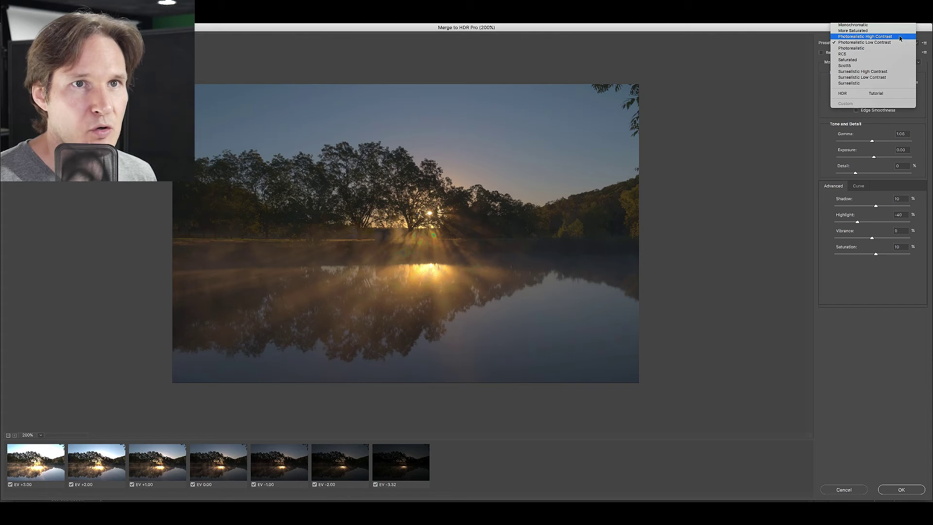
{"action": "left_click", "coordinate": [900, 38]}
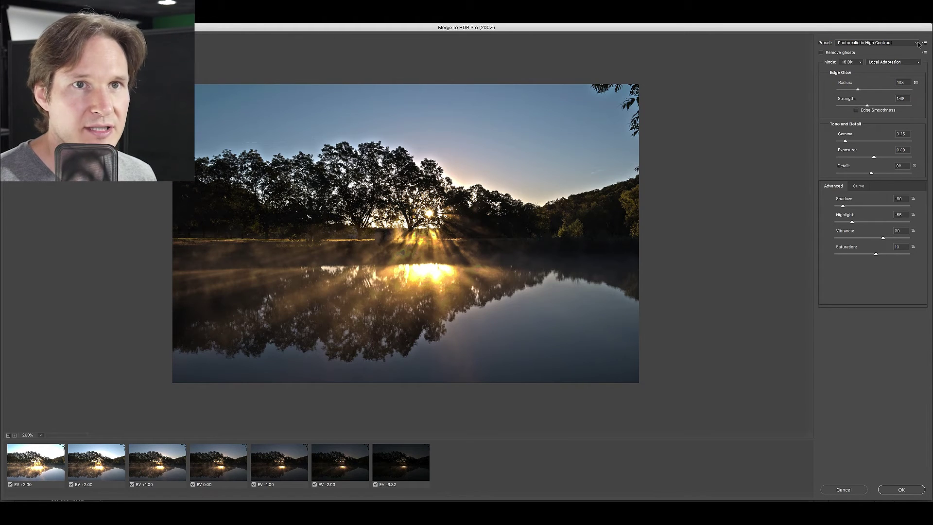
{"action": "left_click", "coordinate": [917, 44]}
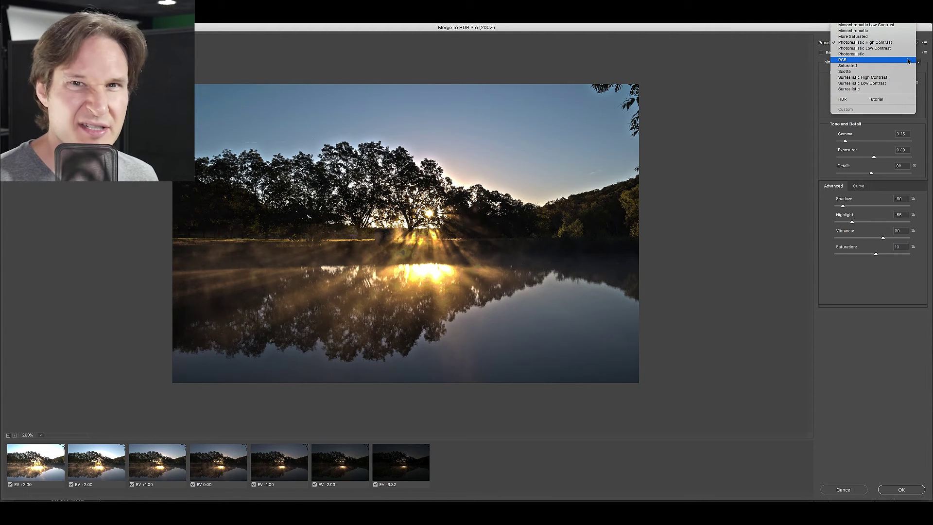
{"action": "left_click", "coordinate": [908, 61]}
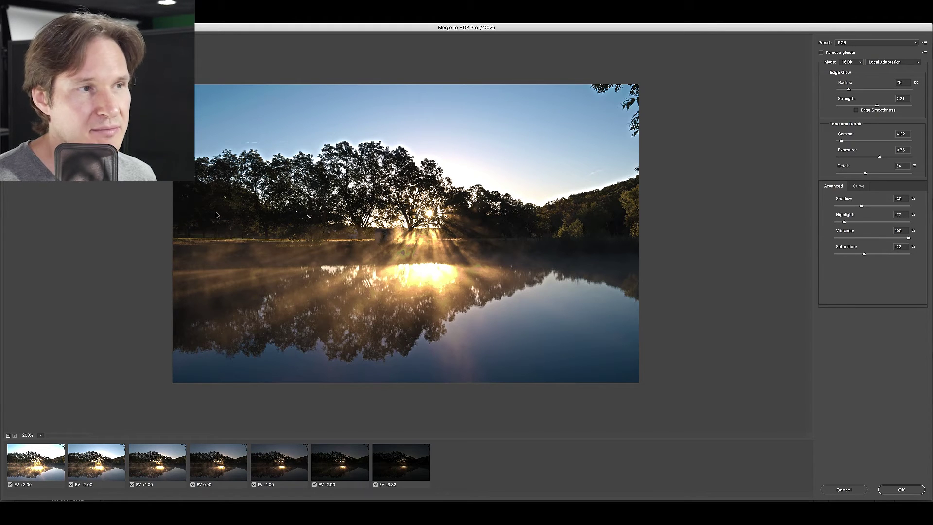
Compare the Scott5 and Surrealistic presets on the merged image.
{"action": "left_click", "coordinate": [906, 44]}
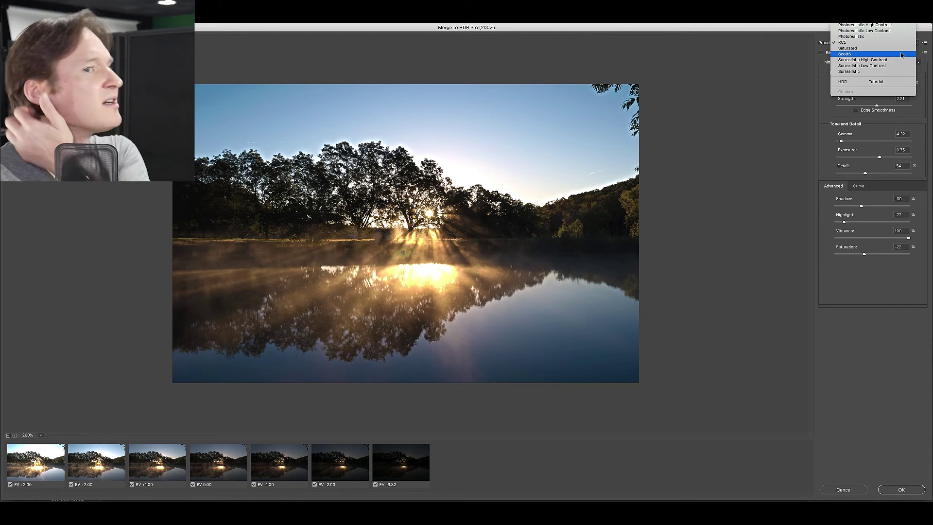
{"action": "left_click", "coordinate": [901, 54]}
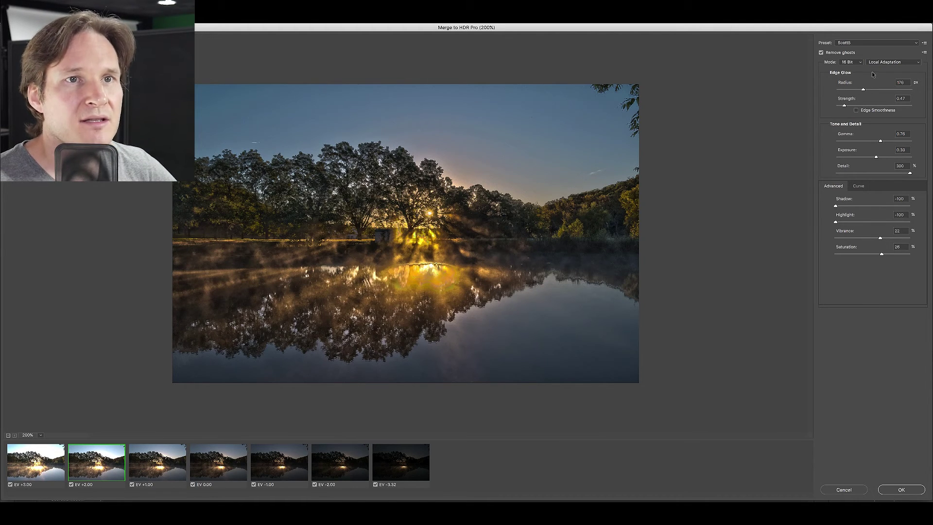
{"action": "left_click", "coordinate": [915, 43]}
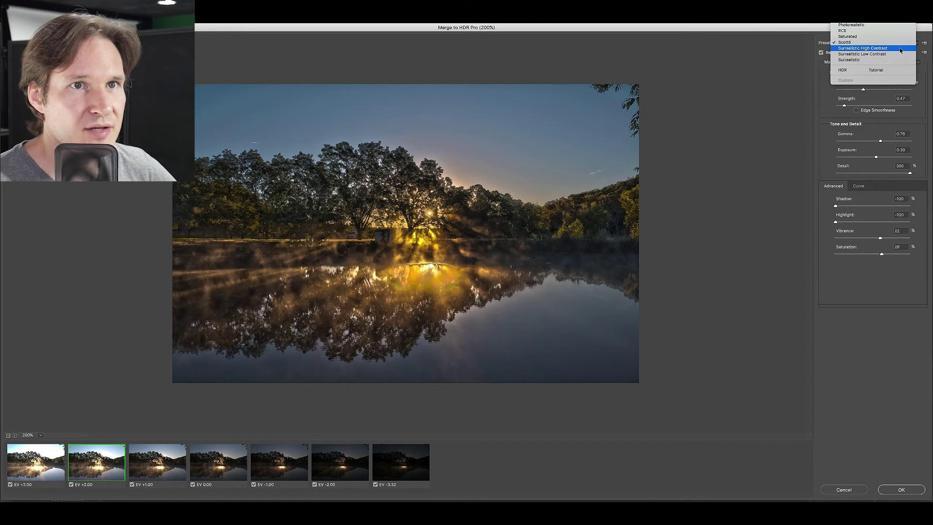
{"action": "left_click", "coordinate": [898, 59]}
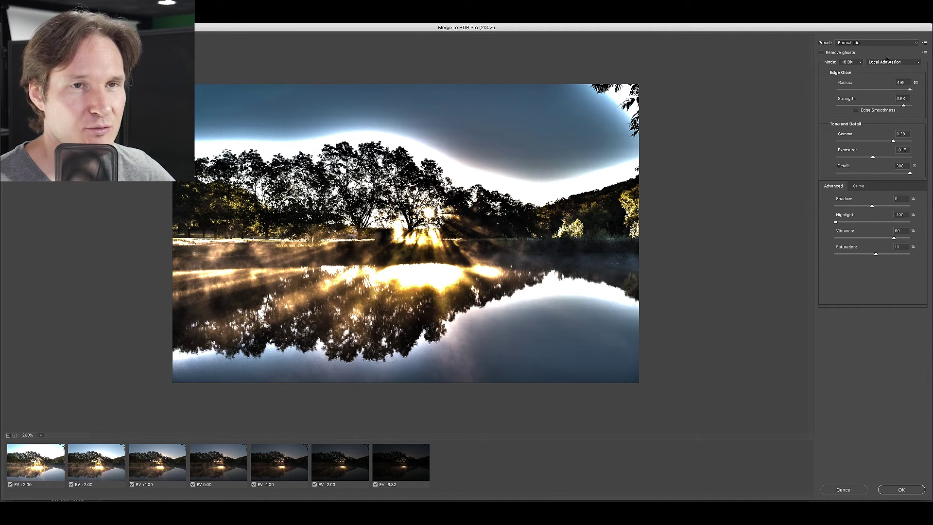
Apply the Scott5 preset to the merged image and turn on Edge Smoothness for its edge glow.
{"action": "left_click", "coordinate": [916, 45]}
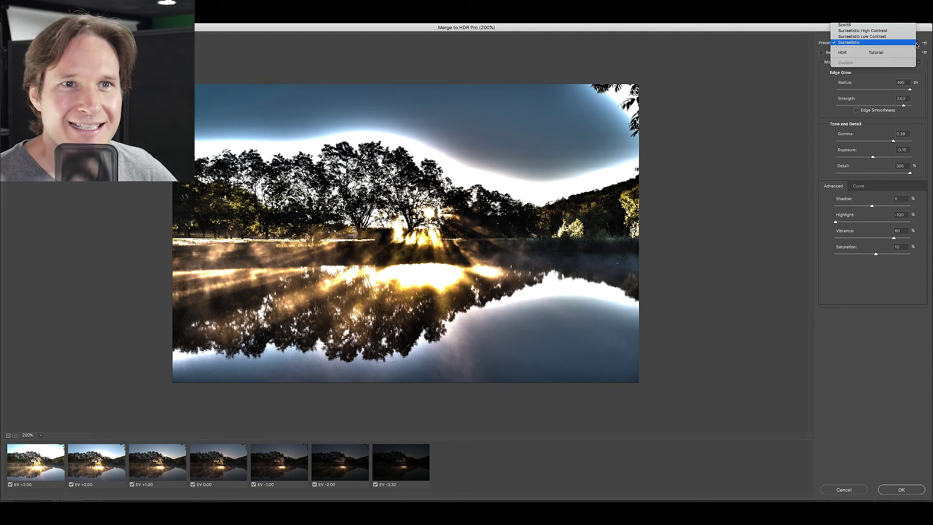
{"action": "left_click", "coordinate": [876, 26]}
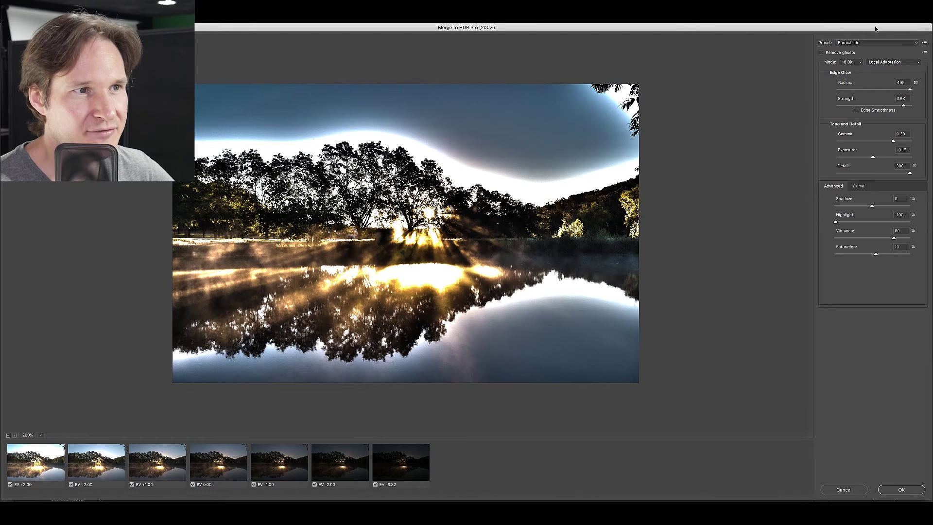
{"action": "left_click", "coordinate": [915, 42]}
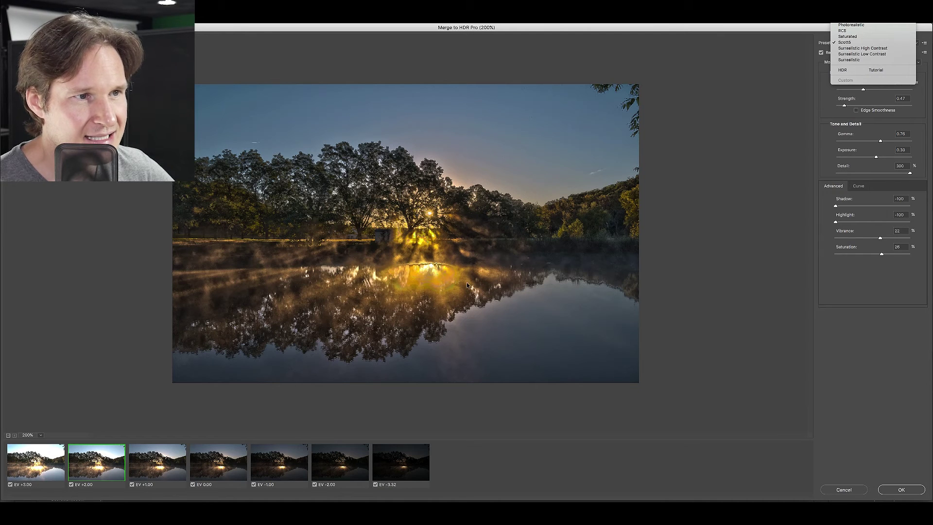
{"action": "left_click", "coordinate": [874, 348]}
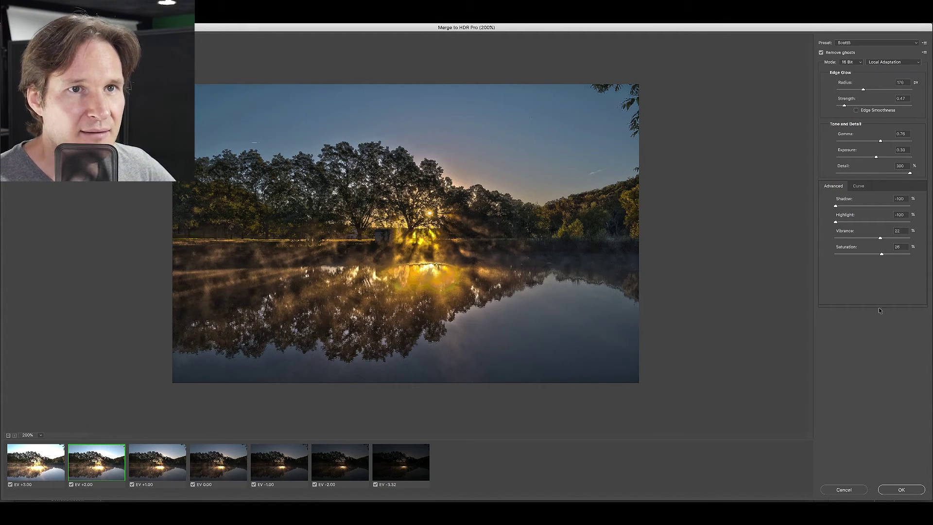
{"action": "left_click", "coordinate": [857, 111]}
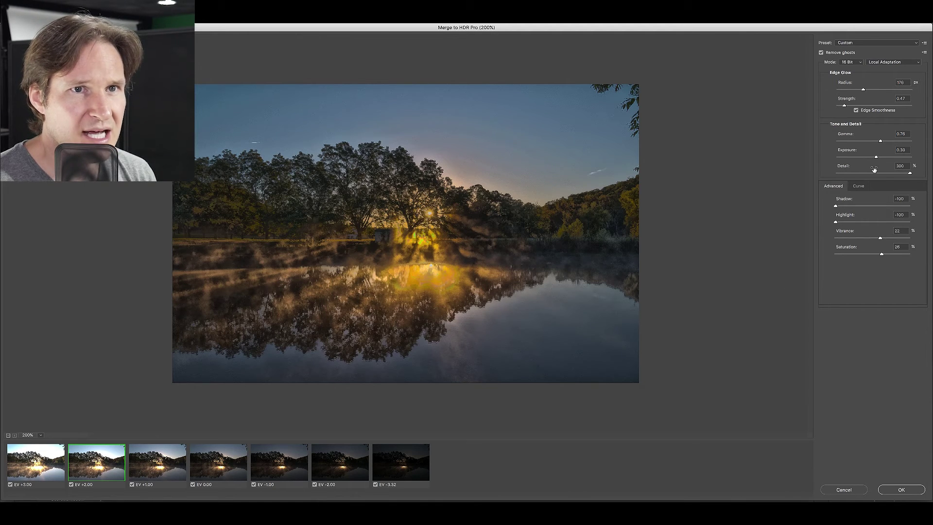
Try an Edge Glow radius of about 305 px with strengths of about 1.37 and 0.24.
{"action": "left_click_drag", "start_coordinate": [864, 89], "coordinate": [883, 90]}
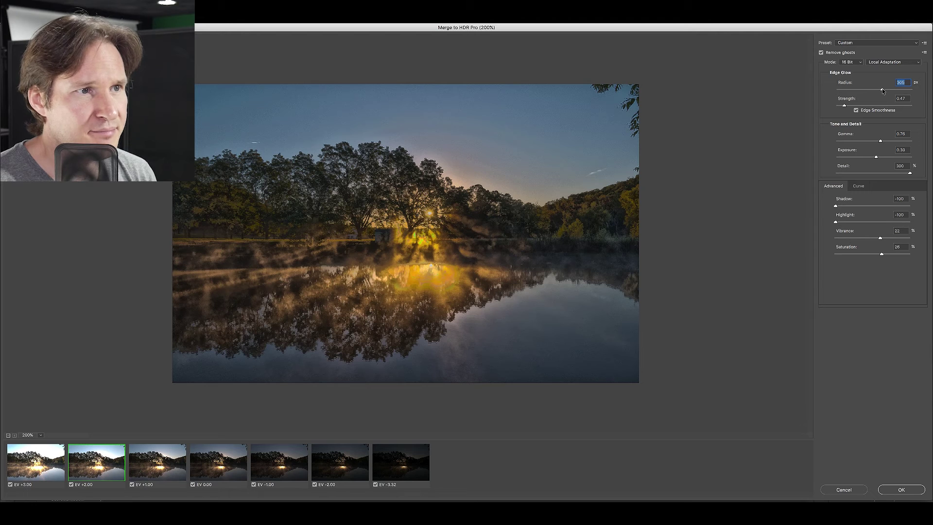
{"action": "left_click", "coordinate": [861, 106]}
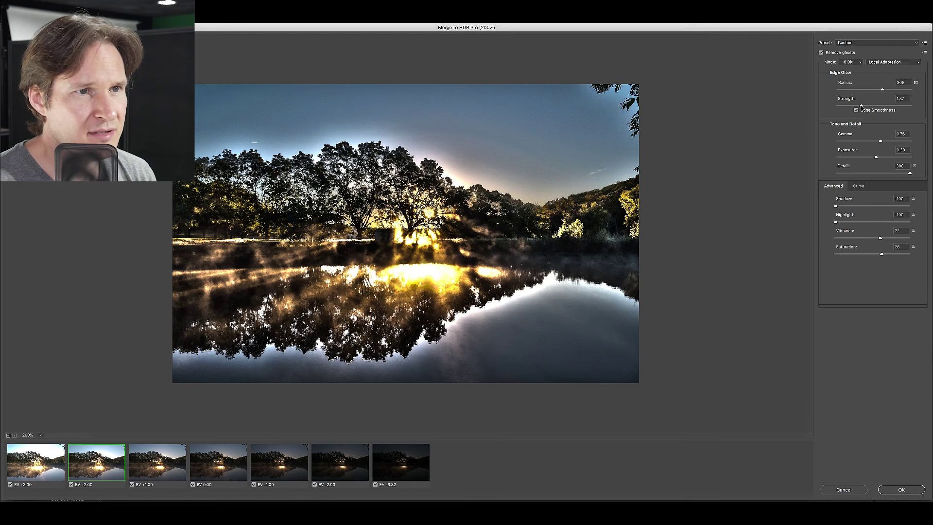
{"action": "left_click", "coordinate": [840, 105]}
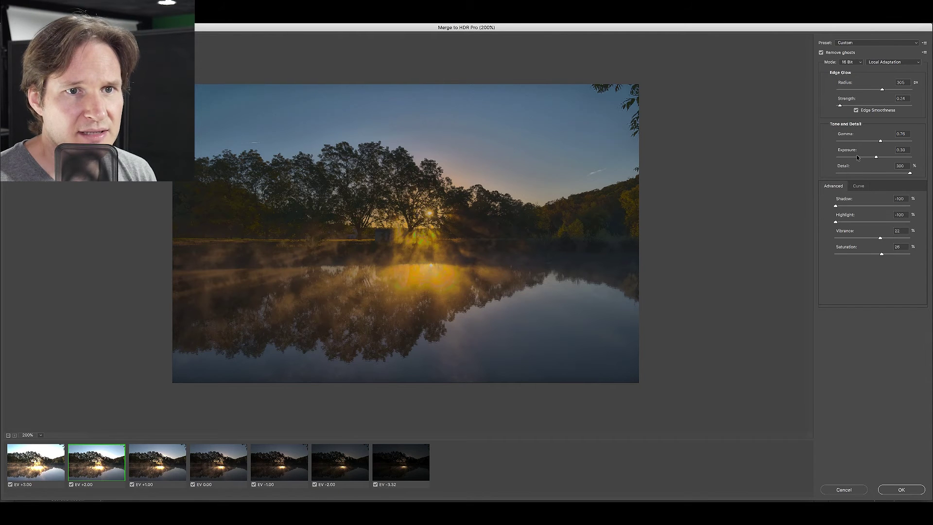
Apply the HDR Tutorial preset, set Detail to about 140% and Highlight to about -63%, and complete the HDR merge.
{"action": "left_click", "coordinate": [916, 43]}
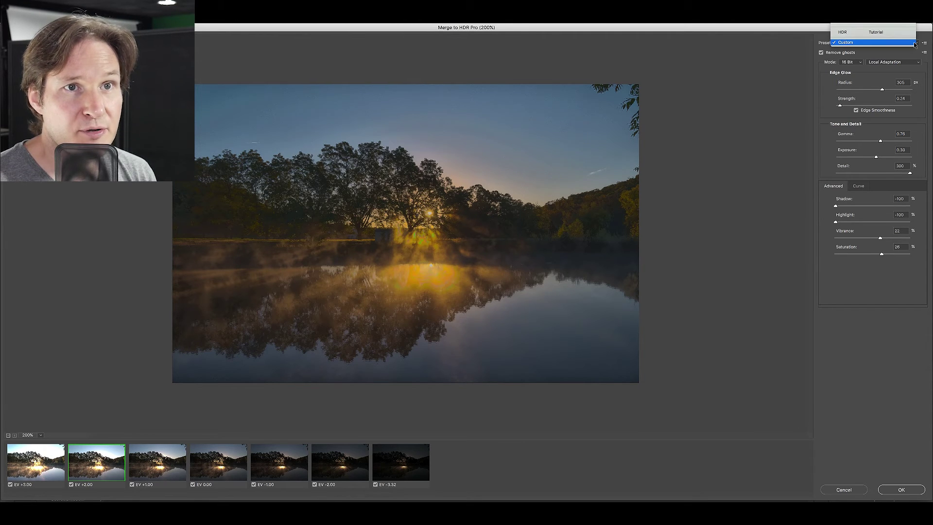
{"action": "left_click", "coordinate": [889, 32]}
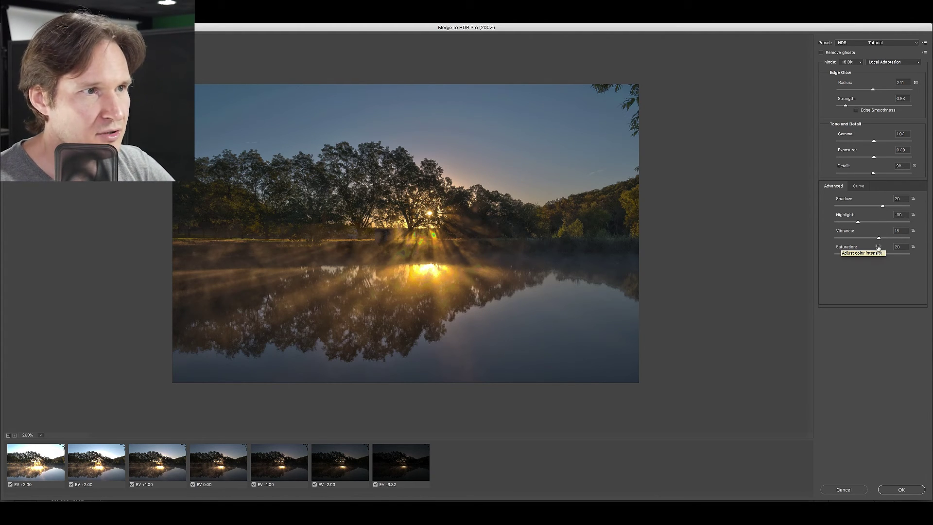
{"action": "left_click", "coordinate": [881, 173]}
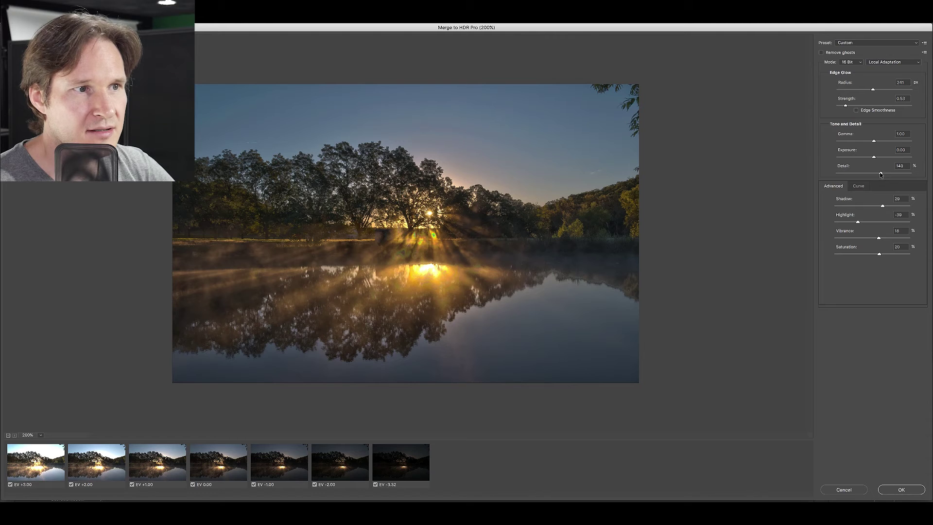
{"action": "left_click", "coordinate": [851, 222]}
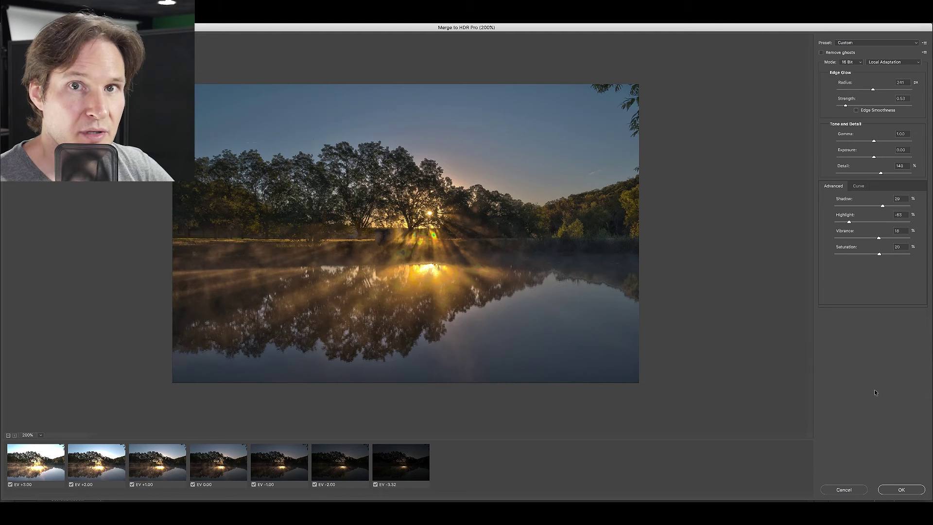
{"action": "left_click", "coordinate": [900, 490]}
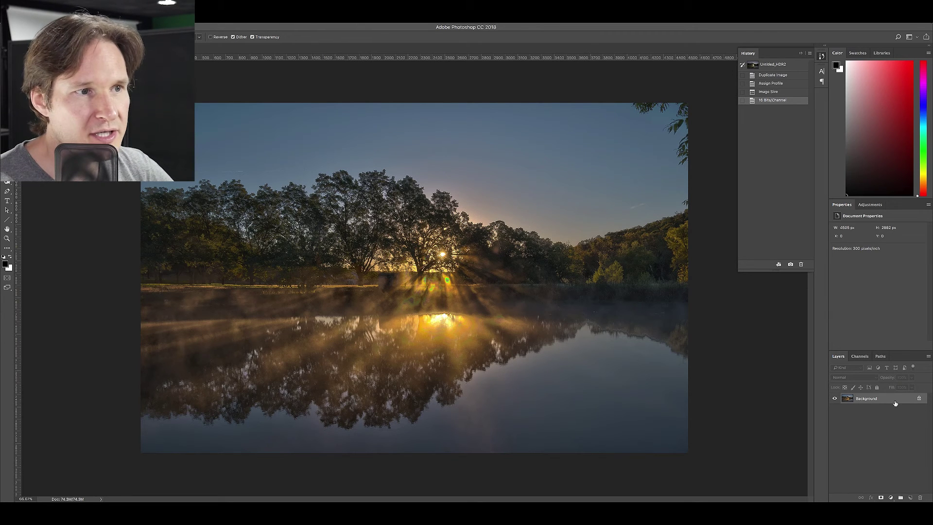
Duplicate the Background layer and name the copy Retouched Edges.
{"action": "left_click_drag", "start_coordinate": [897, 404], "coordinate": [911, 498]}
{"action": "double_click", "coordinate": [868, 399]}
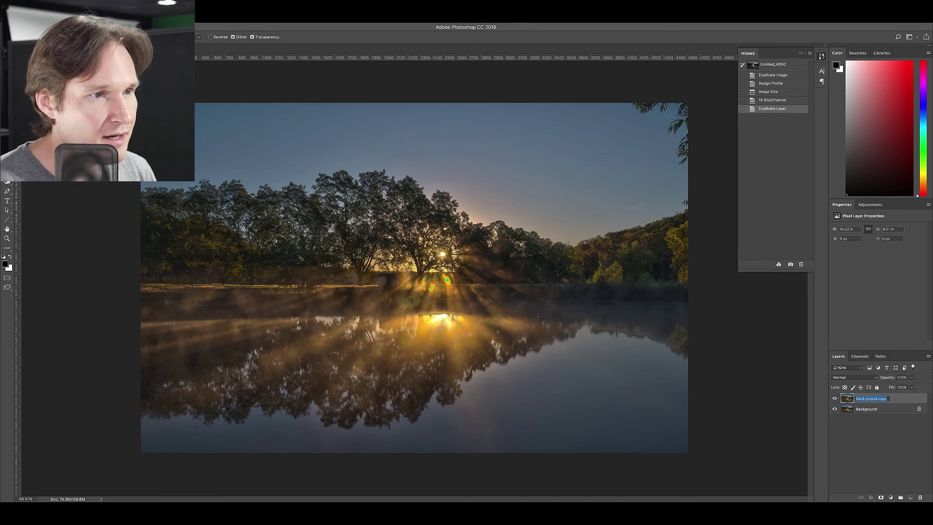
{"action": "type", "text": "B"}
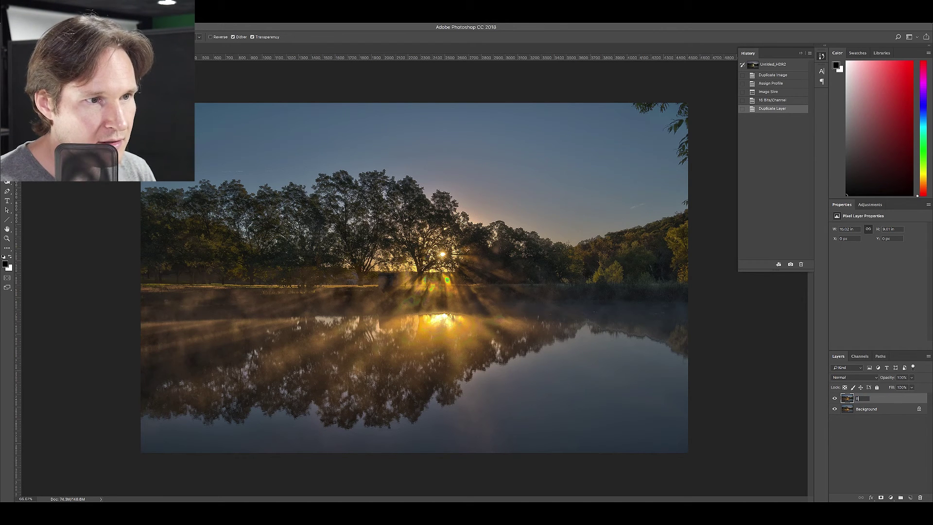
{"action": "type", "text": "etouch"}
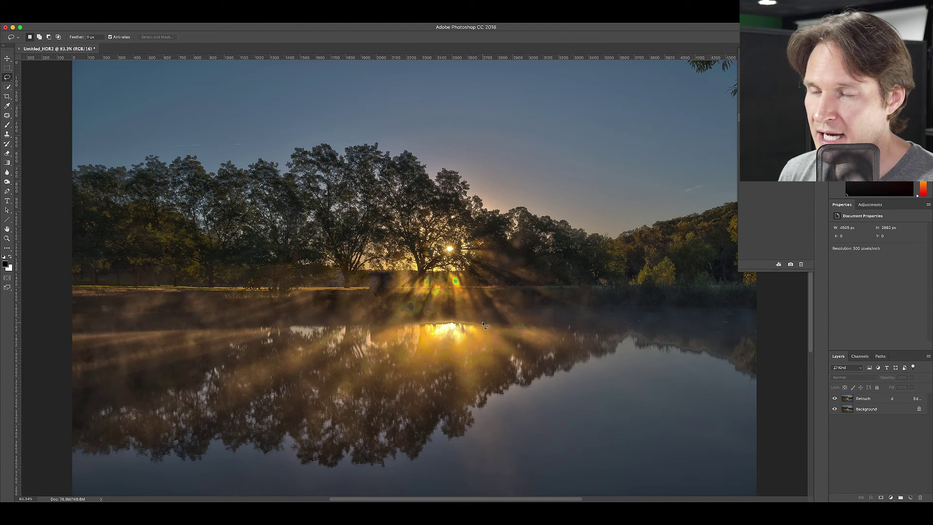
Lasso the hard bright edge above the sun's reflection in the water and replace it with a Content-Aware fill.
{"action": "mouse_move", "coordinate": [451, 320]}
{"action": "left_mouse_down"}
{"action": "mouse_move", "coordinate": [421, 321]}
{"action": "mouse_move", "coordinate": [425, 338]}
{"action": "mouse_move", "coordinate": [431, 327]}
{"action": "mouse_move", "coordinate": [483, 328]}
{"action": "mouse_move", "coordinate": [448, 319]}
{"action": "left_mouse_up"}
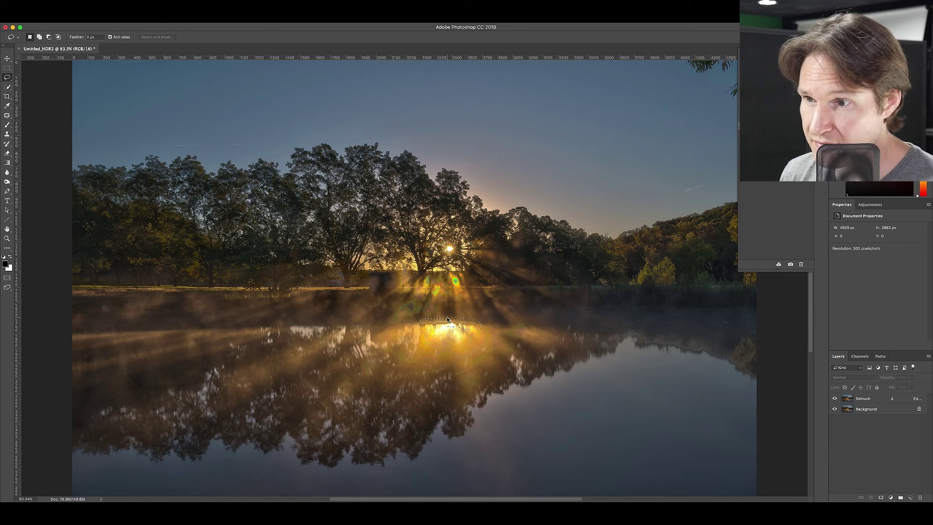
{"action": "right_click", "coordinate": [466, 326]}
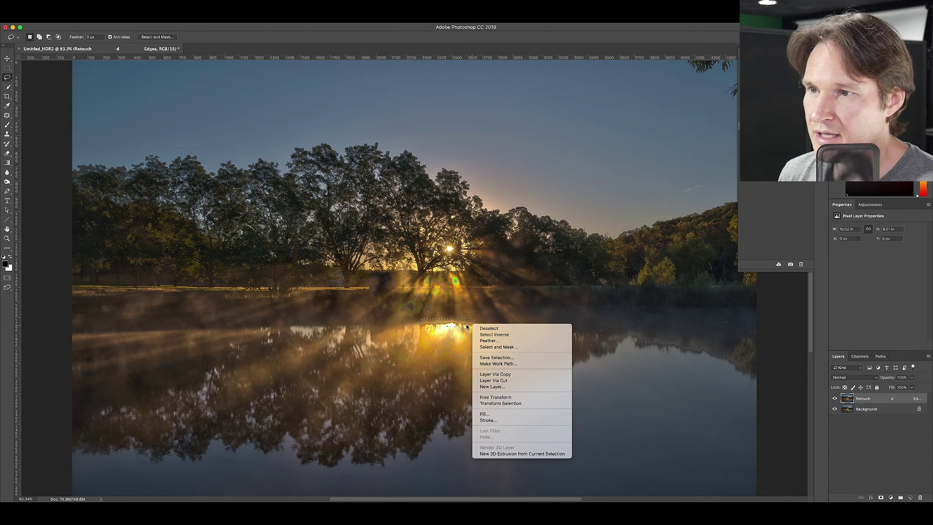
{"action": "left_click", "coordinate": [493, 415]}
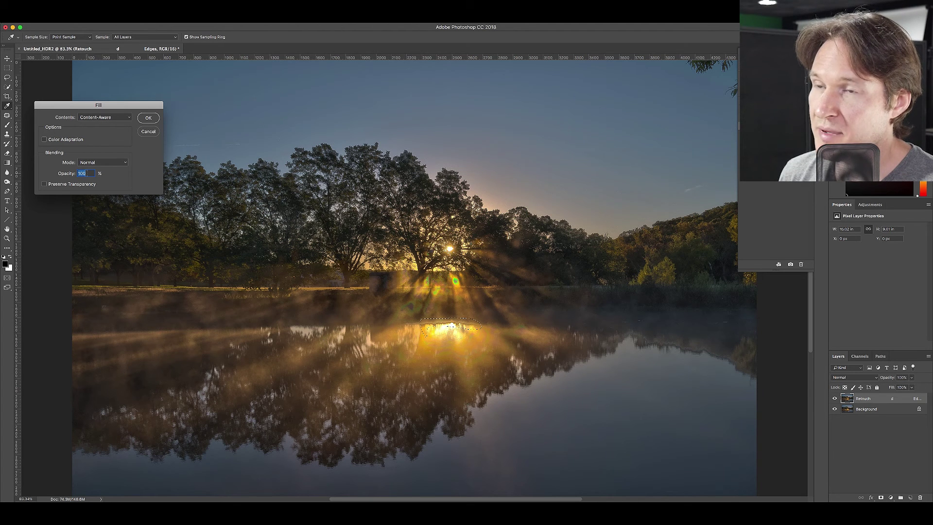
{"action": "left_click", "coordinate": [147, 119]}
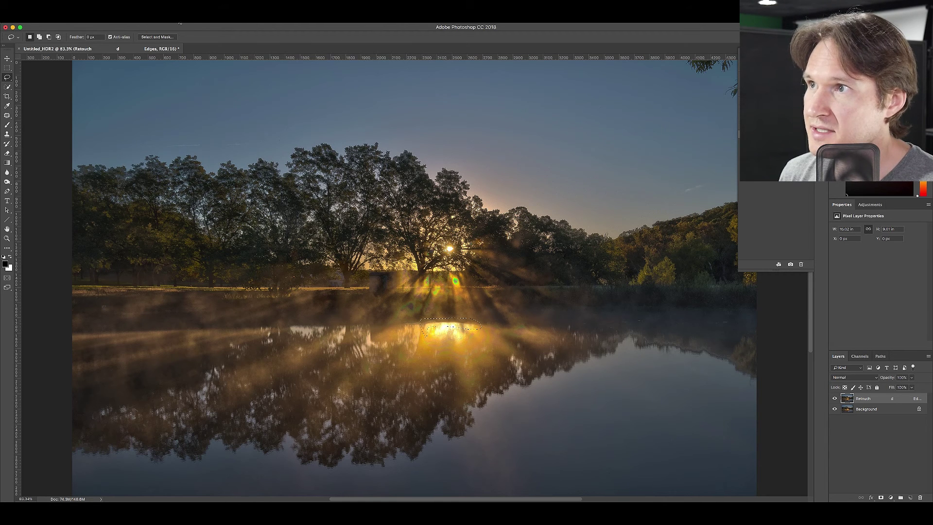
Remove the green flare spot on the shoreline below the sun with a lassoed Content-Aware fill, and deselect.
{"action": "scroll", "coordinate": [414, 279], "scroll_direction": "up", "scroll_amount": 3}
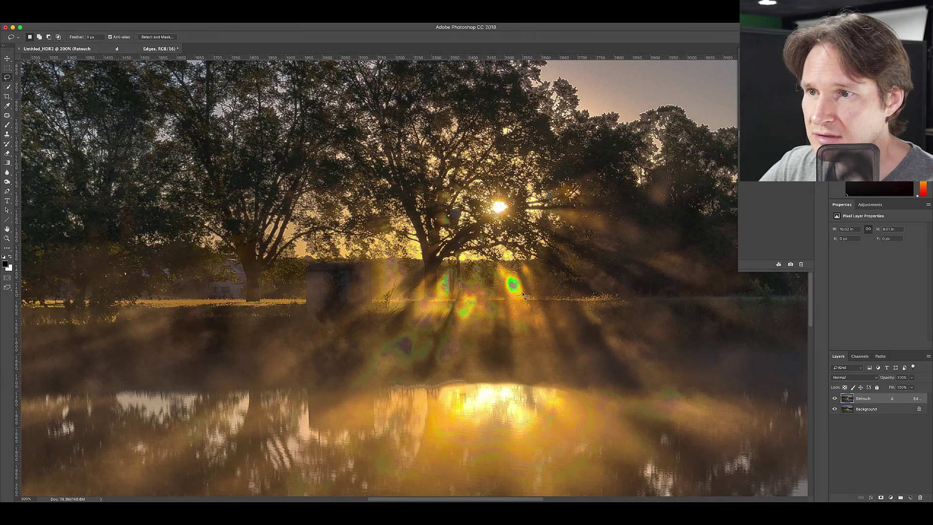
{"action": "mouse_move", "coordinate": [524, 298]}
{"action": "left_mouse_down"}
{"action": "mouse_move", "coordinate": [506, 282]}
{"action": "mouse_move", "coordinate": [508, 293]}
{"action": "left_mouse_up"}
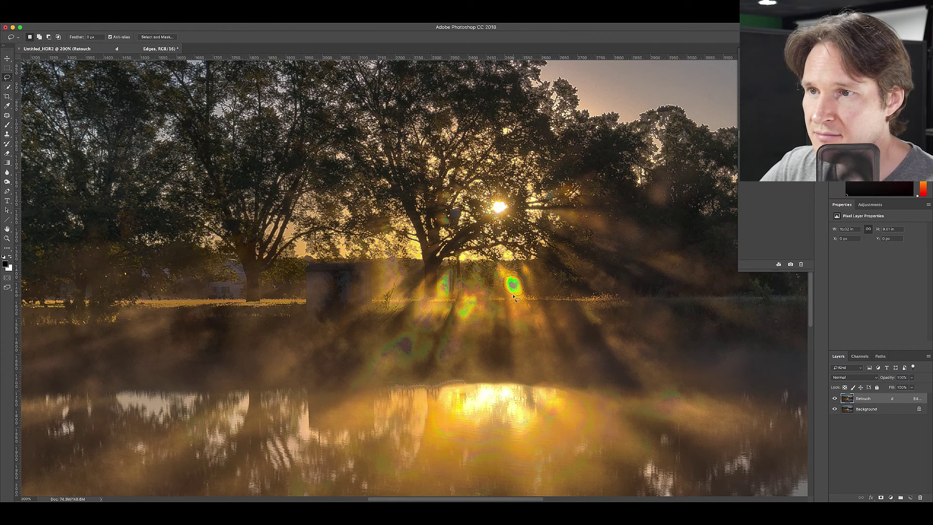
{"action": "right_click", "coordinate": [513, 286]}
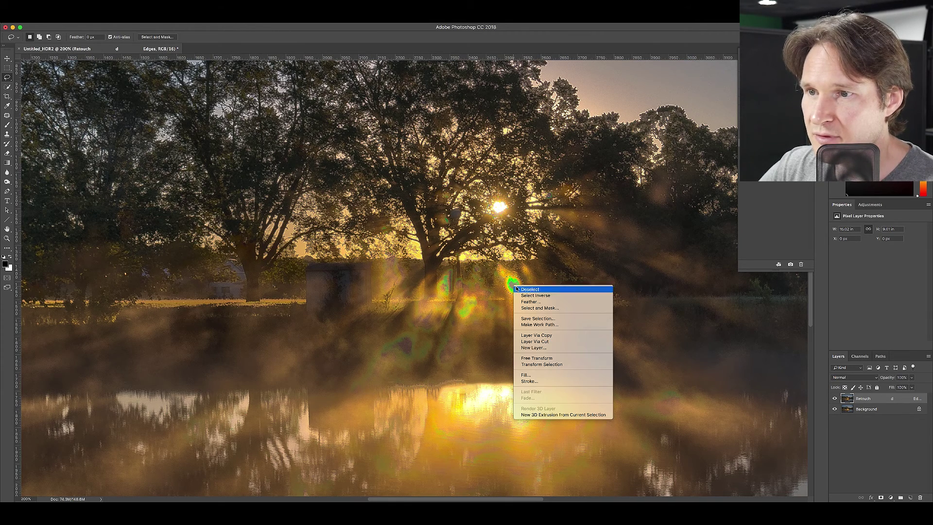
{"action": "left_click", "coordinate": [525, 375]}
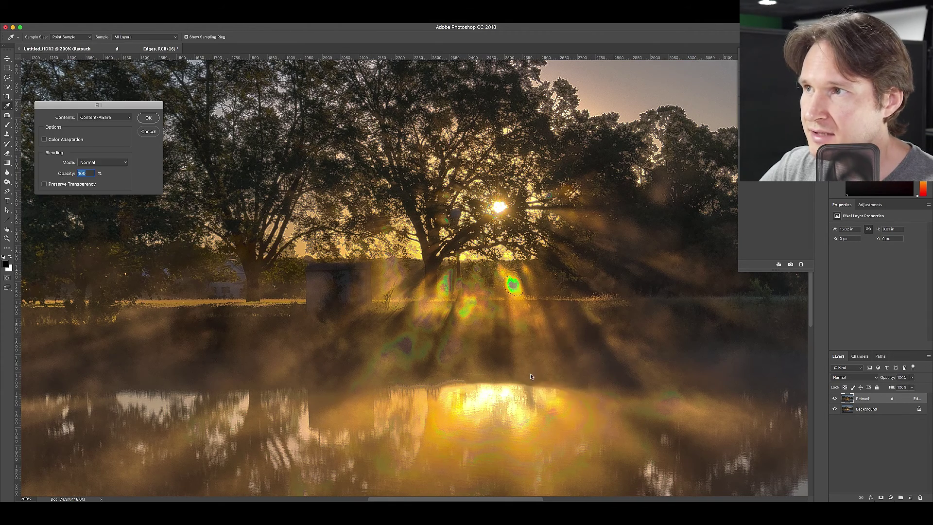
{"action": "left_click", "coordinate": [147, 118]}
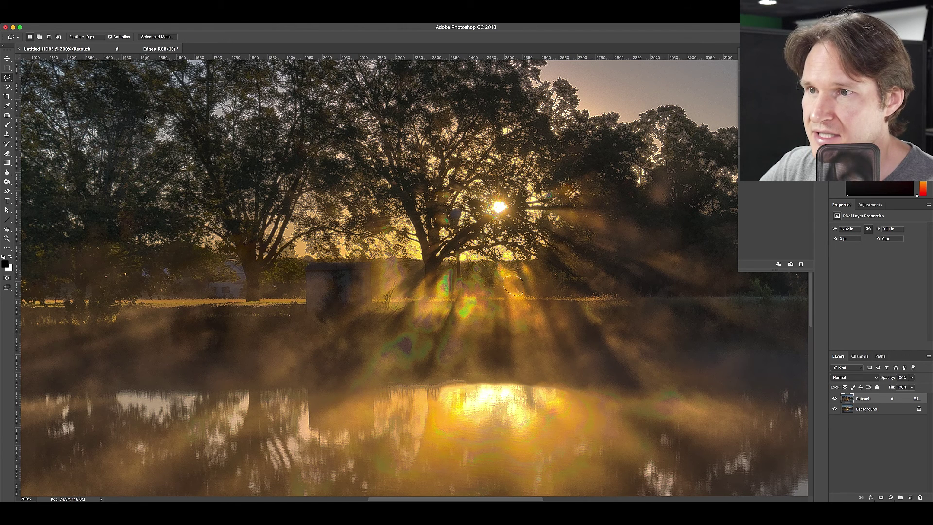
{"action": "key", "text": "super+d"}
Remove the green flare spot beside the base of the central tree trunk with a lassoed Content-Aware fill.
{"action": "mouse_move", "coordinate": [444, 281]}
{"action": "left_mouse_down"}
{"action": "mouse_move", "coordinate": [439, 295]}
{"action": "mouse_move", "coordinate": [451, 301]}
{"action": "mouse_move", "coordinate": [443, 275]}
{"action": "left_mouse_up"}
{"action": "right_click", "coordinate": [443, 289]}
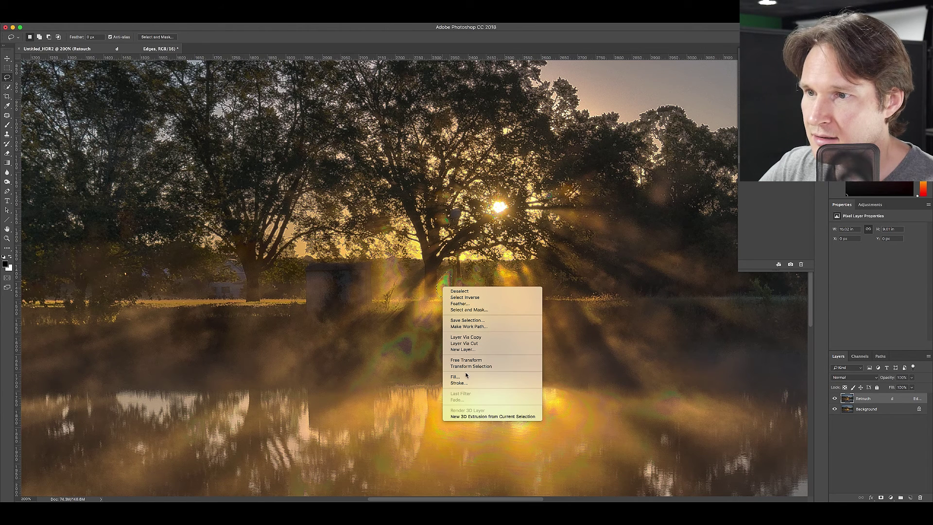
{"action": "left_click", "coordinate": [486, 377]}
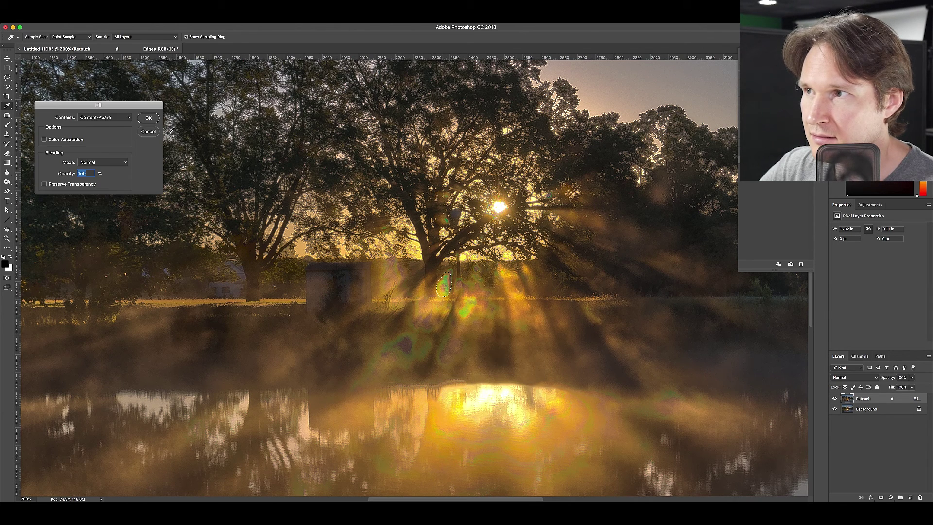
{"action": "left_click", "coordinate": [149, 118]}
Remove the discolored flare patch in the mist above the reflection and the greenish spot beside it with Content-Aware fills, then clear the selection.
{"action": "mouse_move", "coordinate": [411, 329]}
{"action": "left_mouse_down"}
{"action": "mouse_move", "coordinate": [384, 343]}
{"action": "mouse_move", "coordinate": [413, 374]}
{"action": "mouse_move", "coordinate": [423, 340]}
{"action": "mouse_move", "coordinate": [409, 332]}
{"action": "left_mouse_up"}
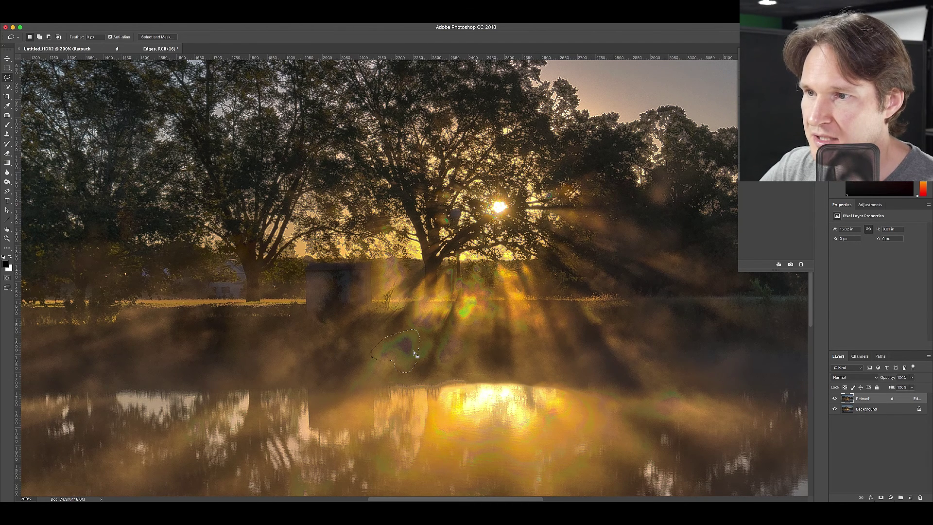
{"action": "right_click", "coordinate": [413, 350]}
{"action": "left_click", "coordinate": [435, 441]}
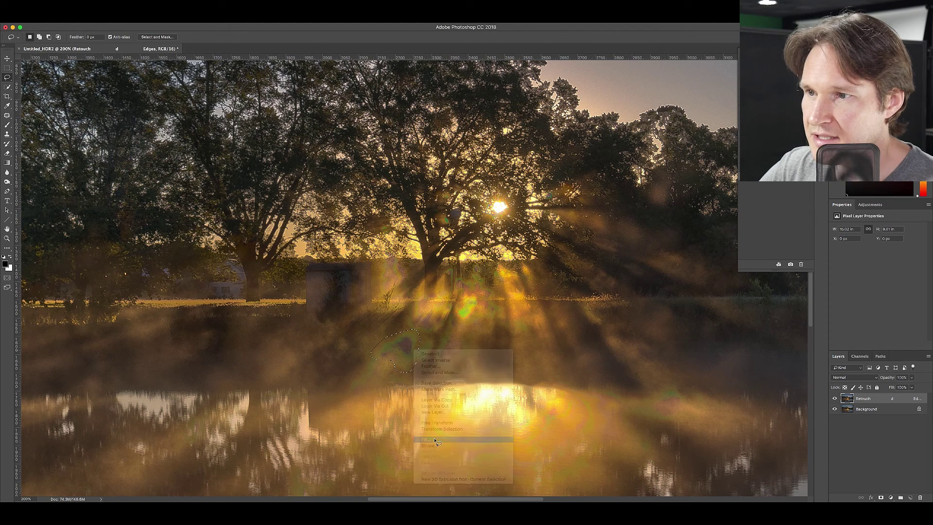
{"action": "left_click", "coordinate": [149, 119]}
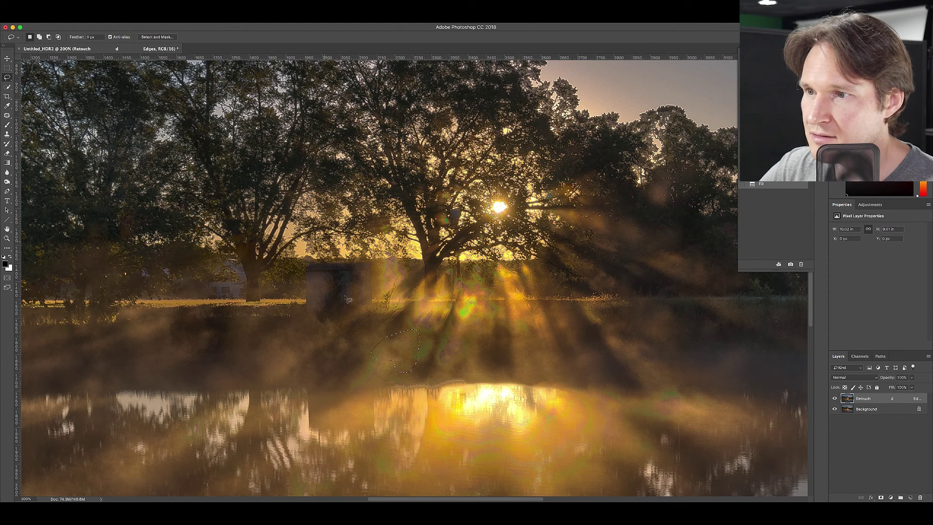
{"action": "mouse_move", "coordinate": [429, 340]}
{"action": "left_mouse_down"}
{"action": "mouse_move", "coordinate": [414, 358]}
{"action": "mouse_move", "coordinate": [430, 346]}
{"action": "left_mouse_up"}
{"action": "right_click", "coordinate": [426, 354]}
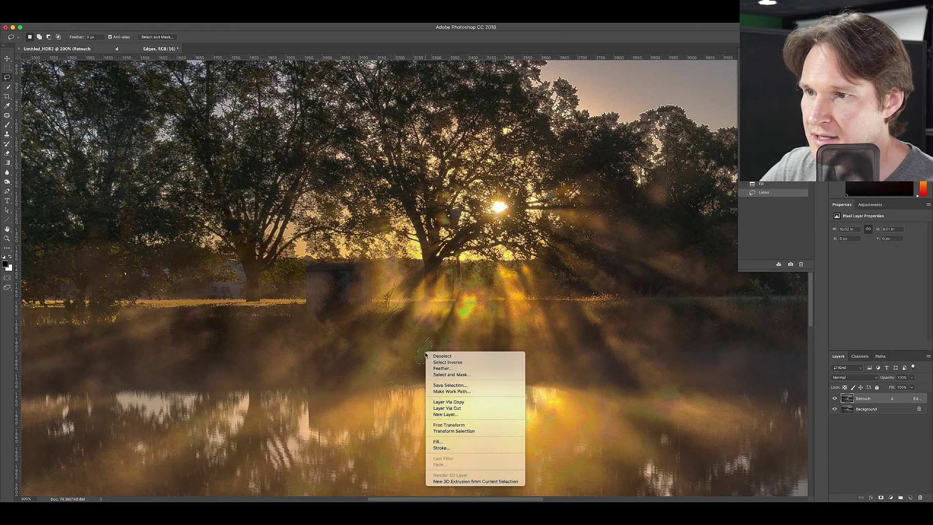
{"action": "left_click", "coordinate": [439, 442]}
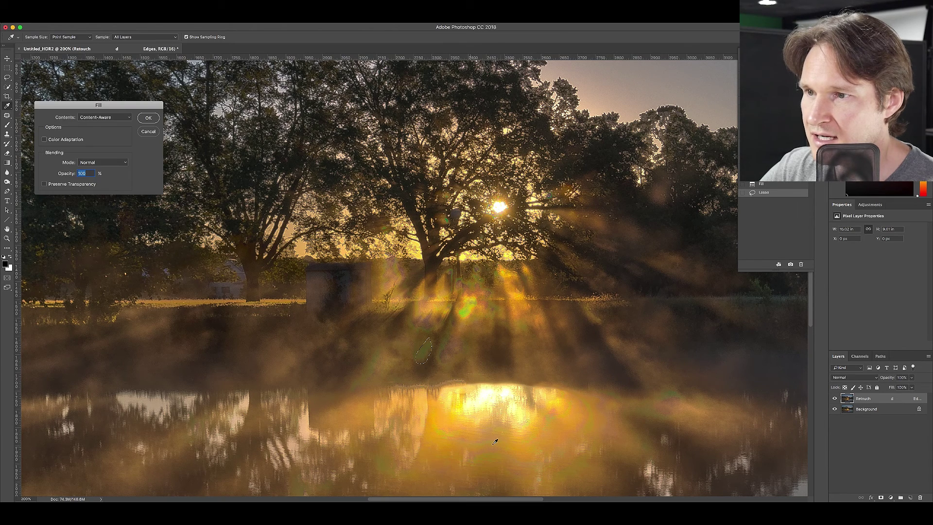
{"action": "left_click", "coordinate": [148, 118]}
{"action": "key", "text": "super+d"}
{"action": "key", "text": "super+0"}
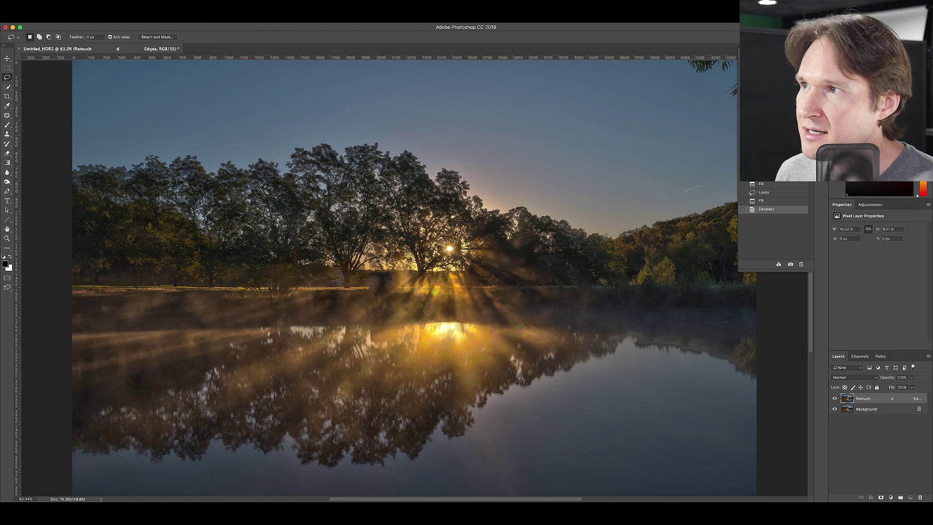
Brighten the Retouched Edges layer slightly with a Brightness/Contrast adjustment and collapse the History panel.
{"action": "left_click", "coordinate": [103, 18]}
{"action": "mouse_move", "coordinate": [119, 38]}
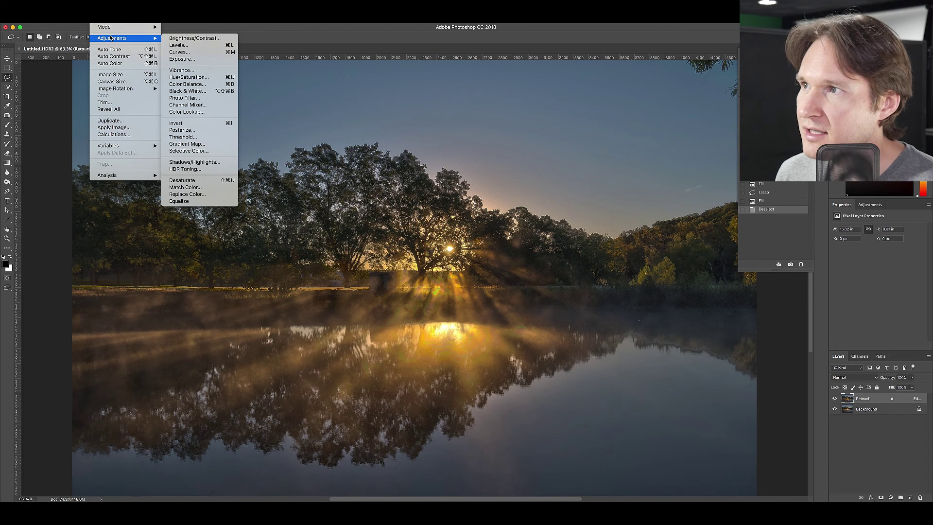
{"action": "left_click", "coordinate": [189, 41]}
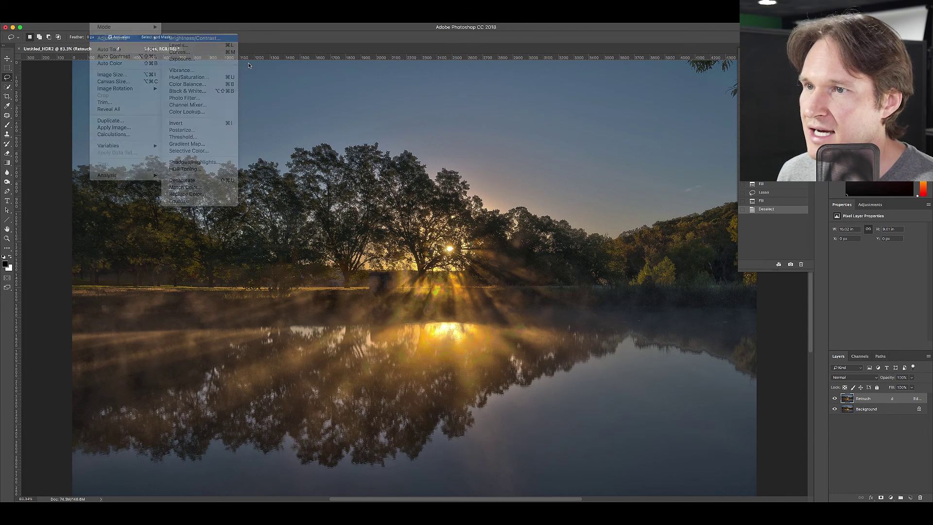
{"action": "left_click_drag", "start_coordinate": [650, 261], "coordinate": [654, 261]}
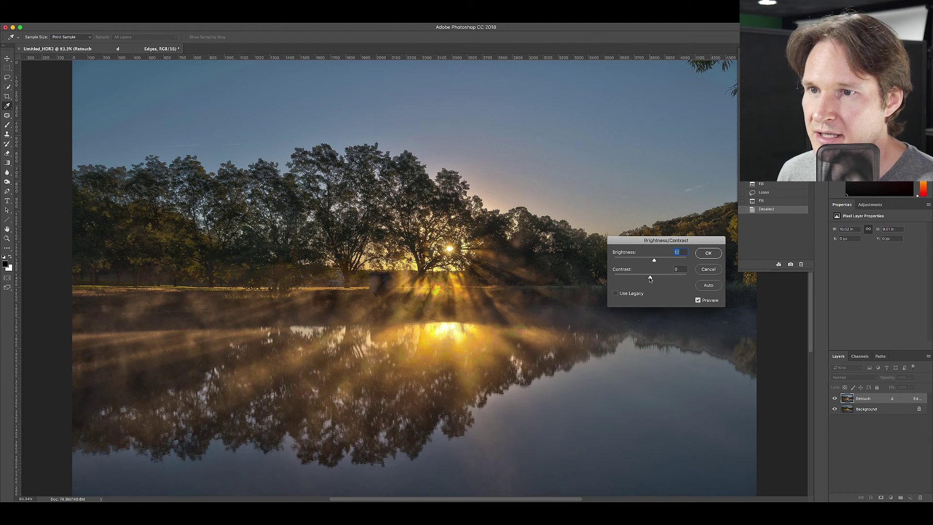
{"action": "left_click", "coordinate": [699, 254]}
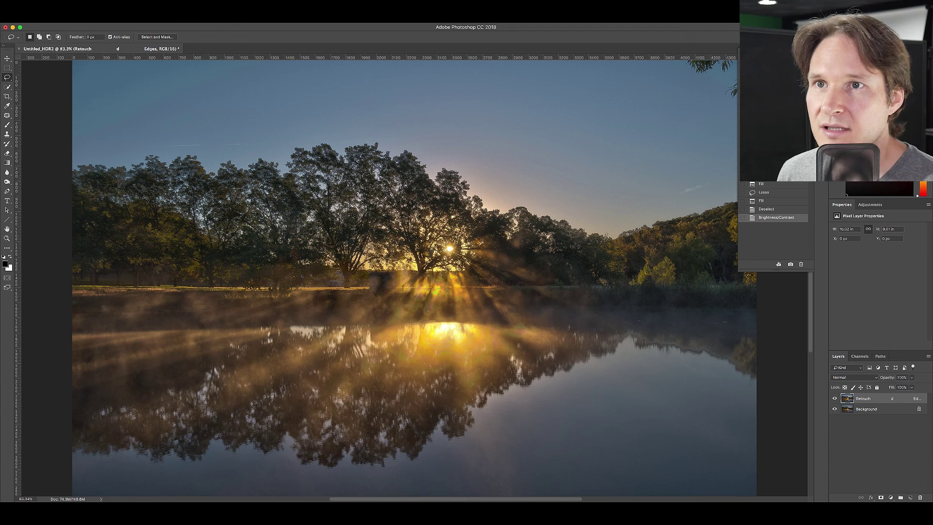
{"action": "left_click", "coordinate": [821, 55]}
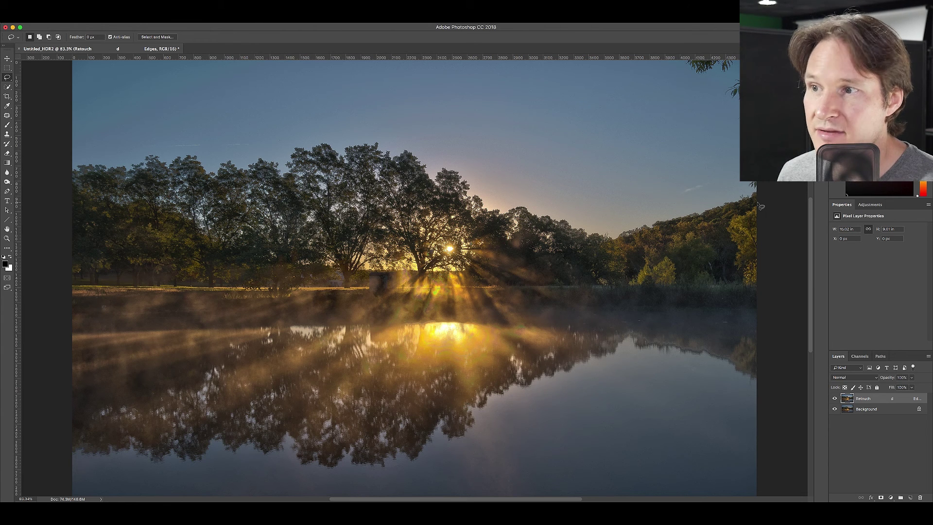